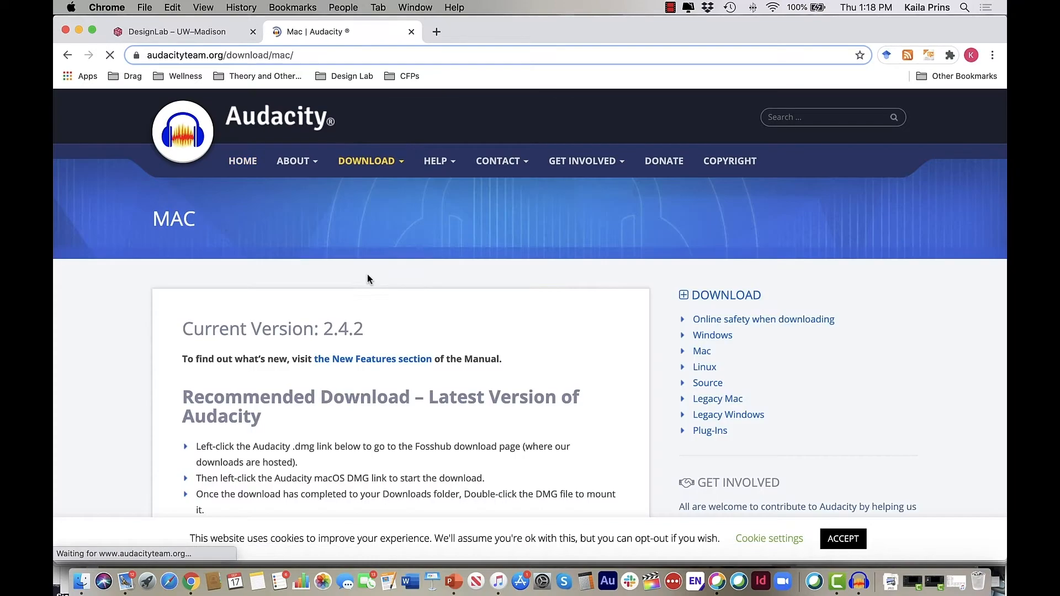
Read through the recommended download instructions for the latest Audacity version on the Mac download page
{"action": "scroll", "coordinate": [392, 308], "scroll_direction": "down", "scroll_amount": 3}
{"action": "scroll", "coordinate": [395, 312], "scroll_direction": "down", "scroll_amount": 10}
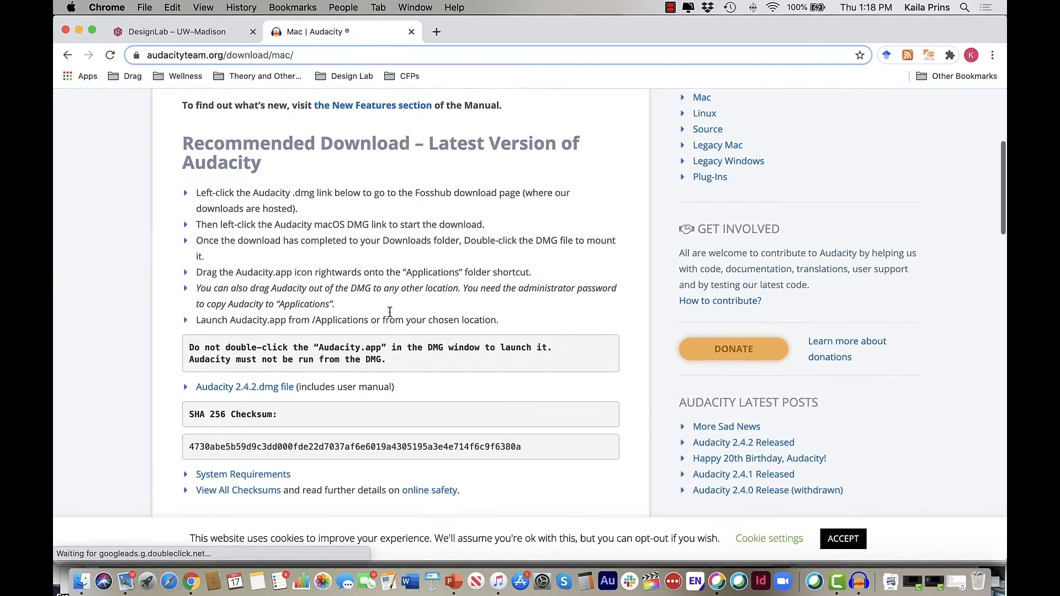
{"action": "scroll", "coordinate": [392, 317], "scroll_direction": "up", "scroll_amount": 10}
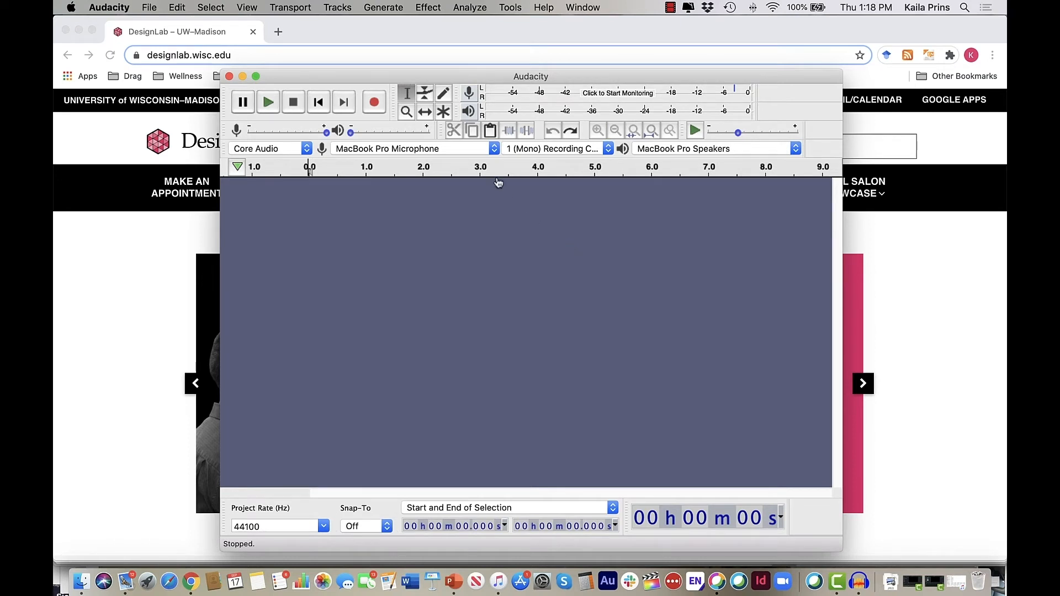
Check the available recording devices and start monitoring the microphone's input level
{"action": "left_click", "coordinate": [493, 150]}
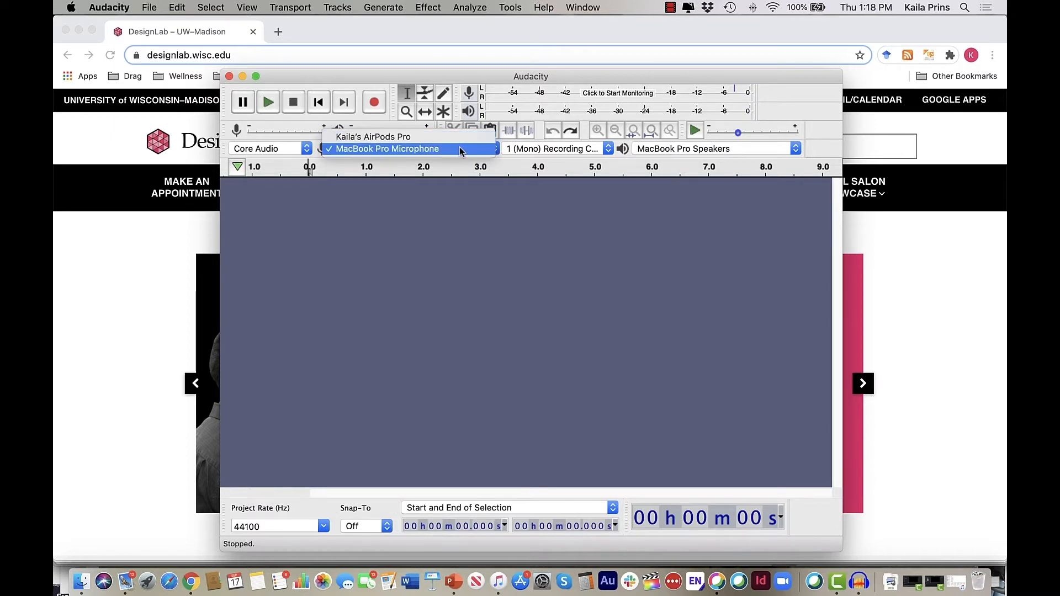
{"action": "left_click", "coordinate": [497, 253]}
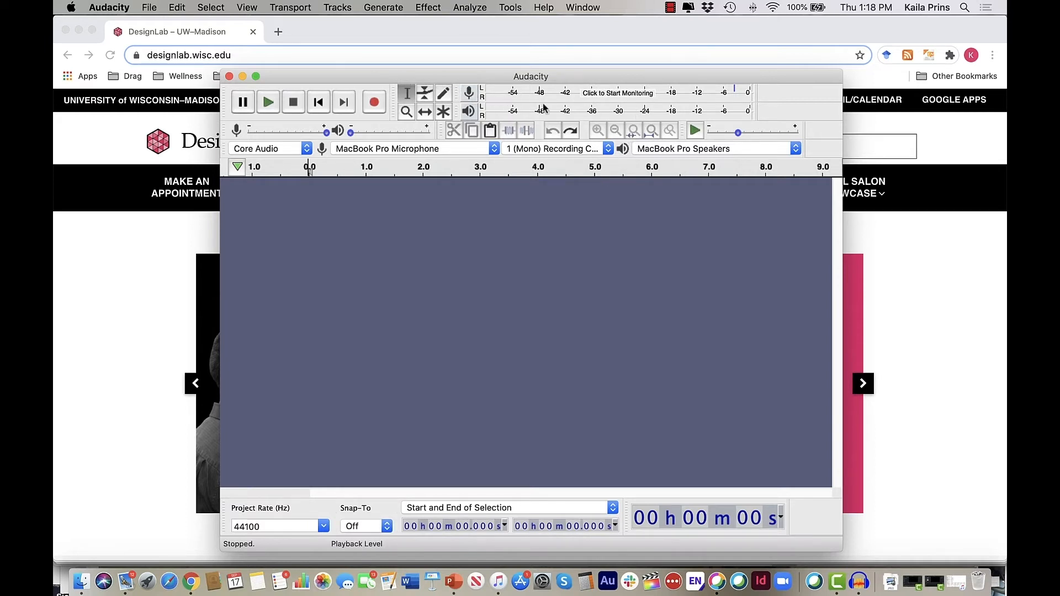
{"action": "left_click", "coordinate": [604, 94]}
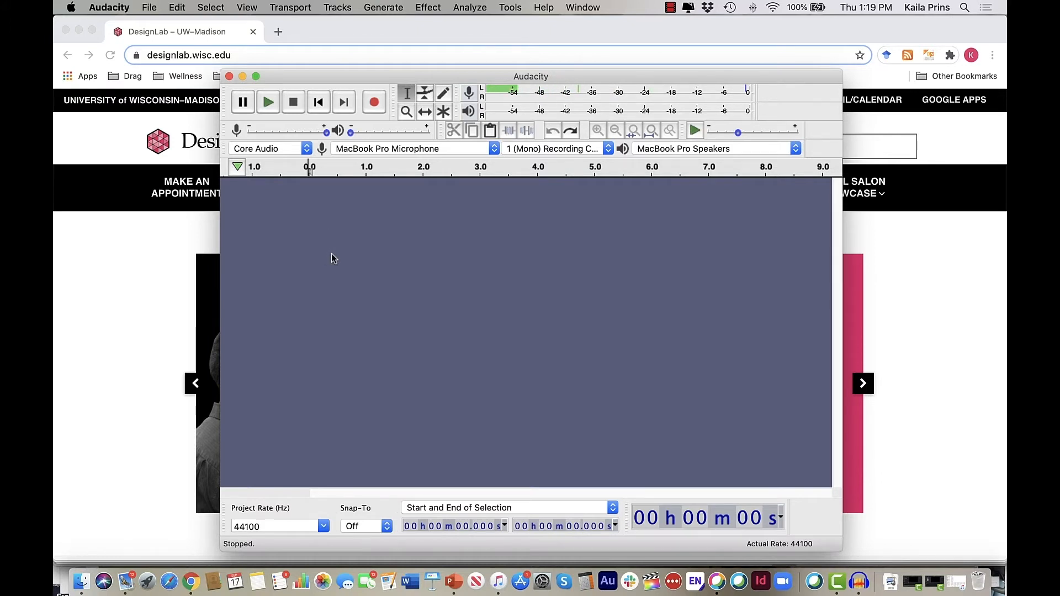
Record a short mono audio clip with the MacBook Pro Microphone, stopping after a few seconds
{"action": "left_click", "coordinate": [375, 105]}
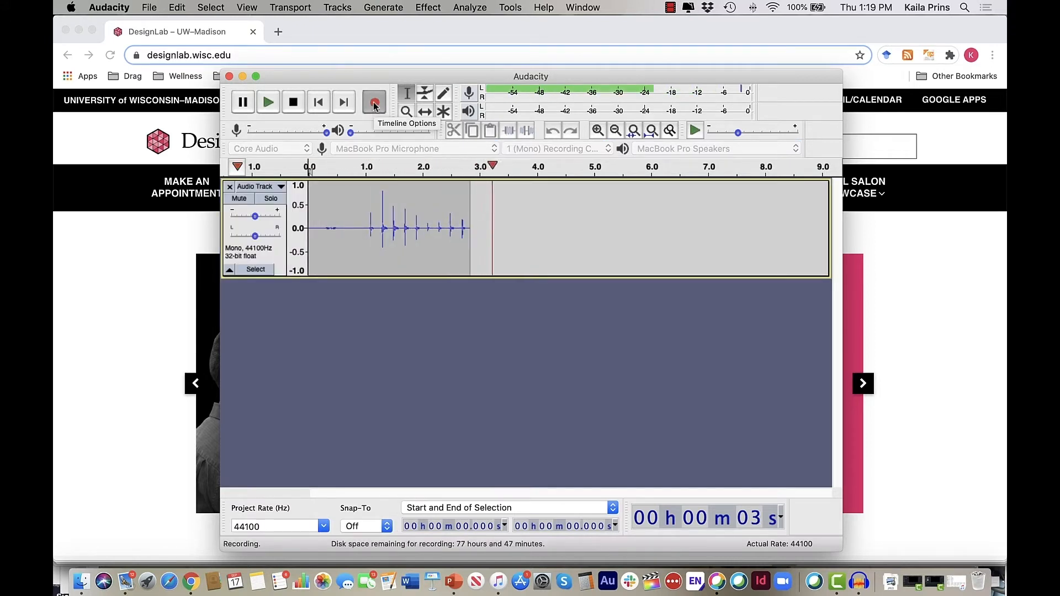
{"action": "left_click", "coordinate": [294, 103]}
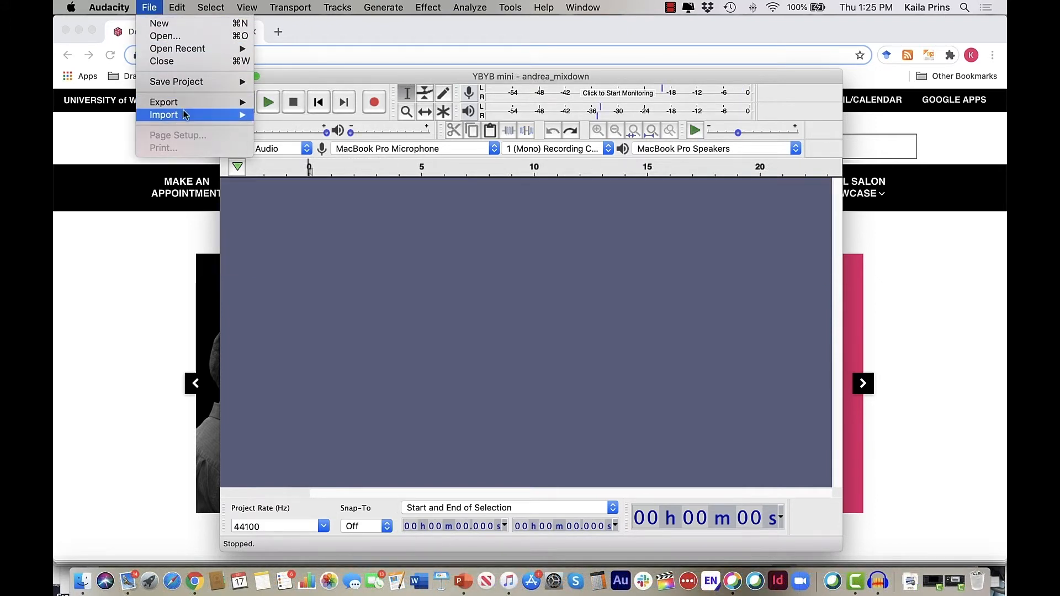
Import the YBYB mini mixdown MP3 from the Audio Files folder into the empty project
{"action": "mouse_move", "coordinate": [186, 115]}
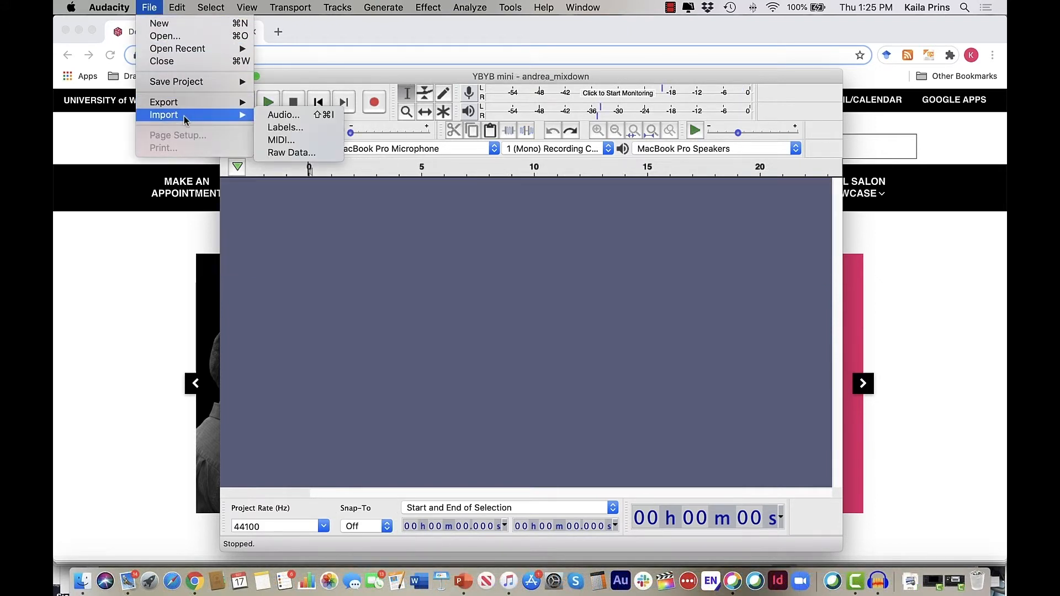
{"action": "left_click", "coordinate": [277, 115]}
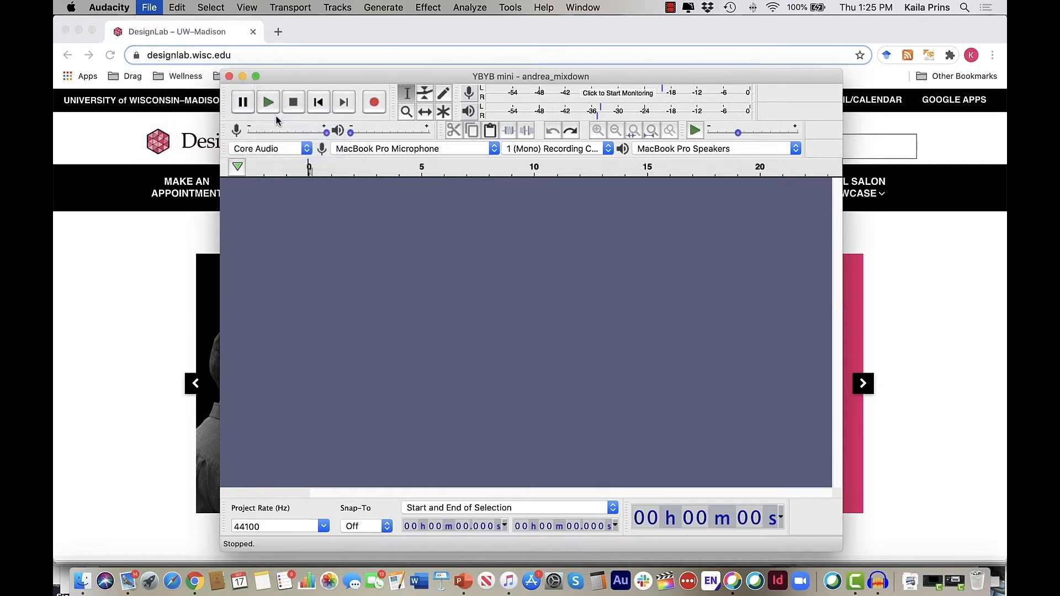
{"action": "left_click", "coordinate": [419, 151]}
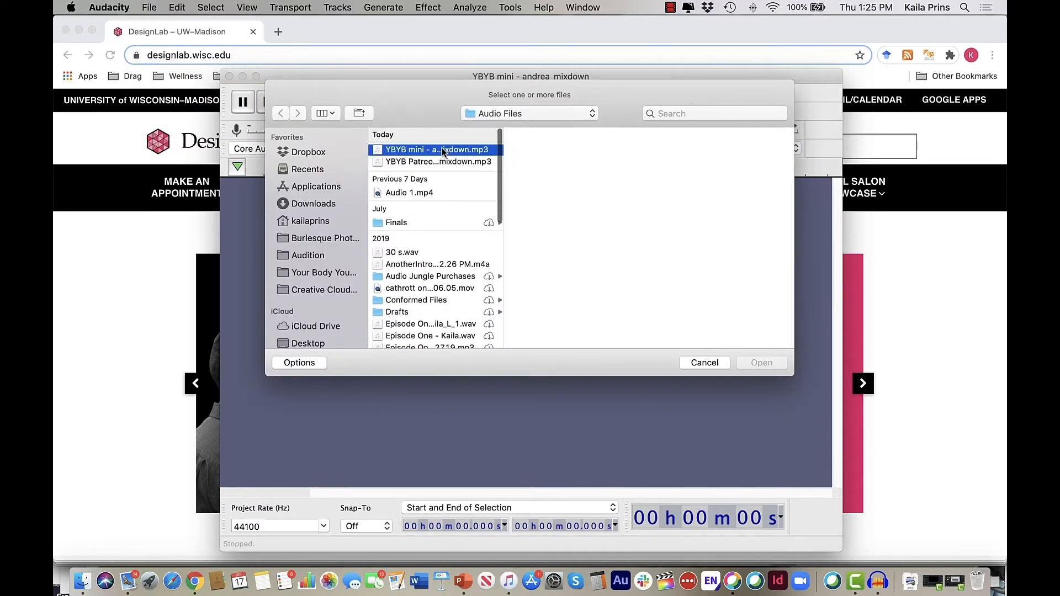
{"action": "left_click", "coordinate": [763, 364]}
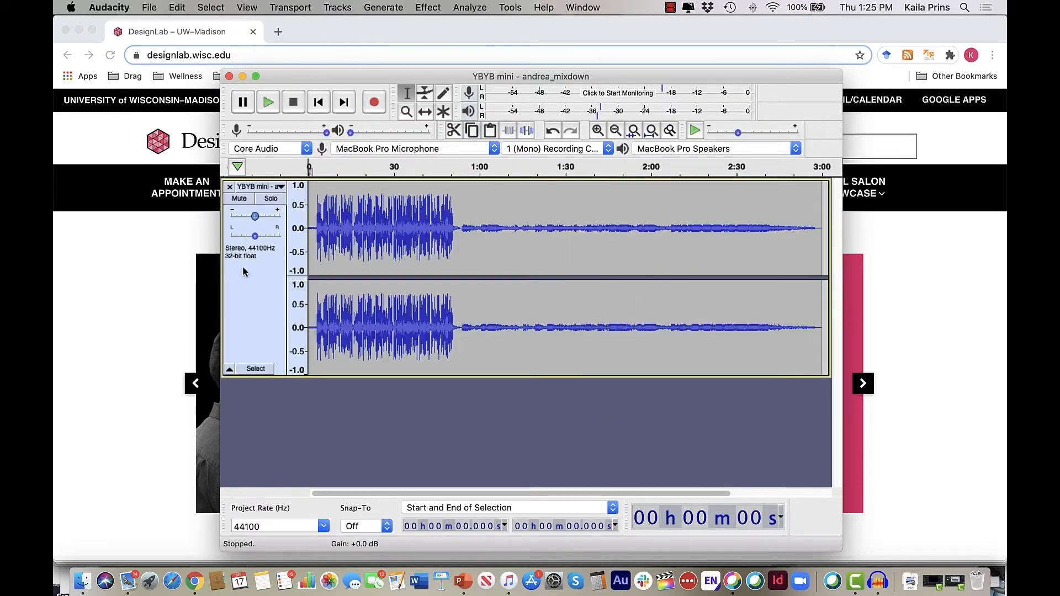
Import the YBYB Patreon mixdown MP3 from the Audio Files folder as a second track
{"action": "left_click", "coordinate": [150, 7]}
{"action": "mouse_move", "coordinate": [172, 121]}
{"action": "left_click", "coordinate": [287, 114]}
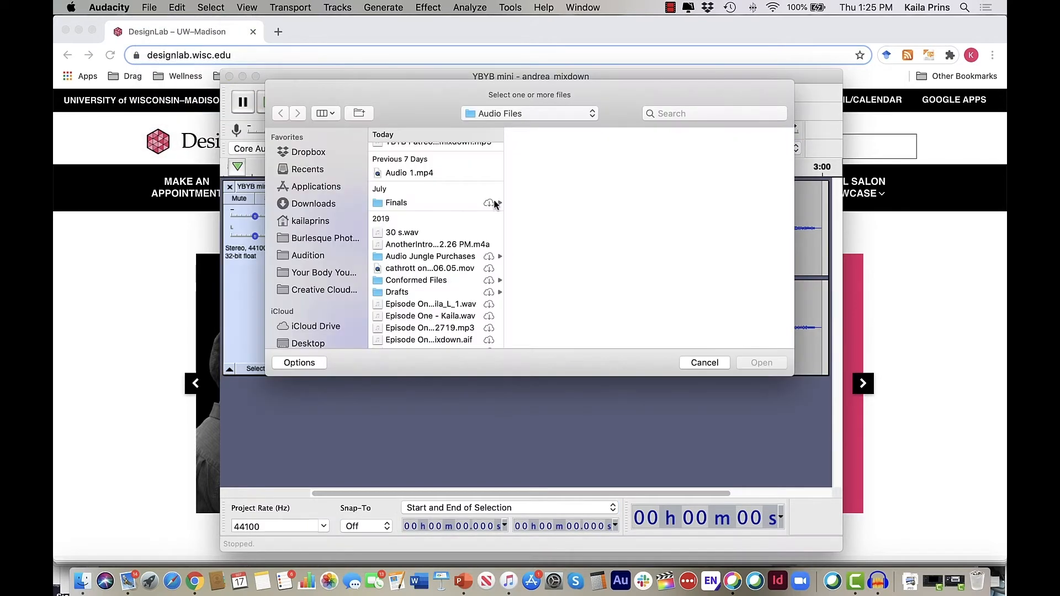
{"action": "scroll", "coordinate": [449, 175], "scroll_direction": "up", "scroll_amount": 2}
{"action": "left_click", "coordinate": [439, 161]}
{"action": "left_click", "coordinate": [761, 363]}
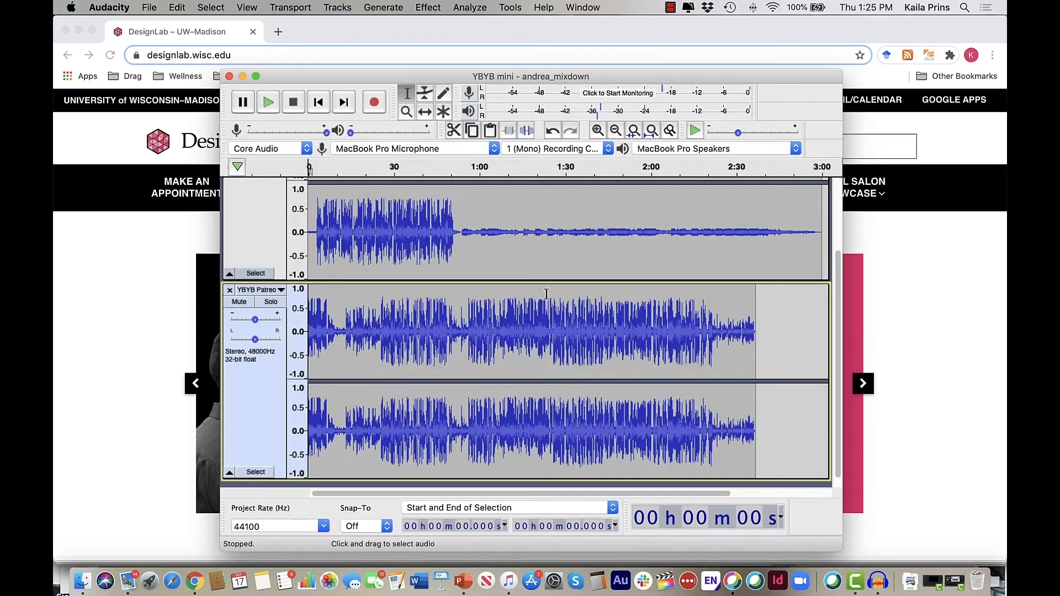
Examine the waveforms of the two imported stereo tracks along their full length
{"action": "scroll", "coordinate": [553, 327], "scroll_direction": "up", "scroll_amount": 3}
{"action": "scroll", "coordinate": [550, 324], "scroll_direction": "down", "scroll_amount": 3}
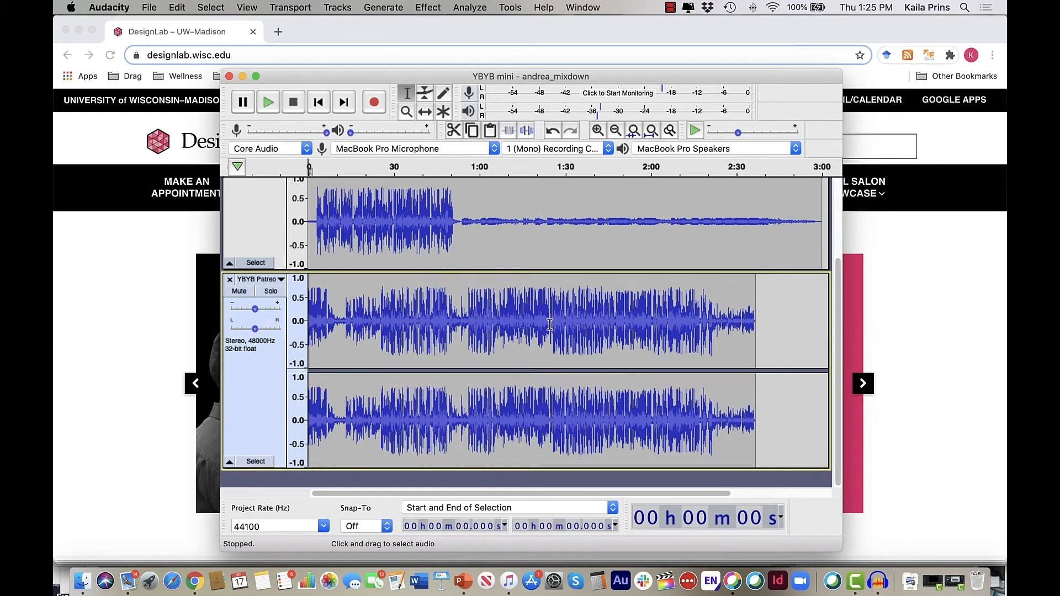
{"action": "scroll", "coordinate": [550, 324], "scroll_direction": "up", "scroll_amount": 3}
{"action": "scroll", "coordinate": [433, 300], "scroll_direction": "right", "scroll_amount": 2}
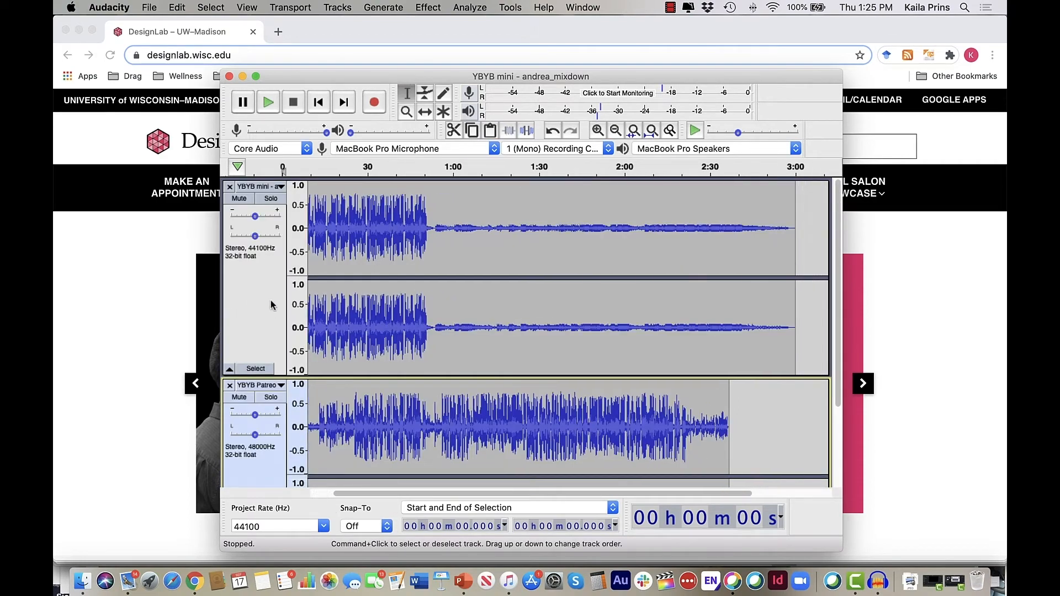
{"action": "scroll", "coordinate": [269, 347], "scroll_direction": "down", "scroll_amount": 3}
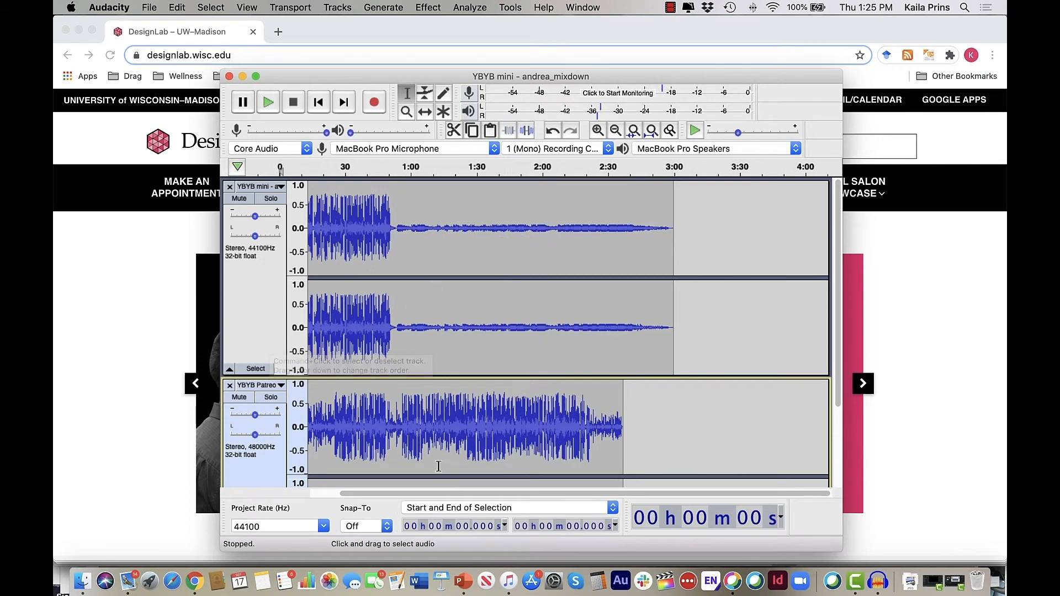
{"action": "scroll", "coordinate": [450, 446], "scroll_direction": "down", "scroll_amount": 4}
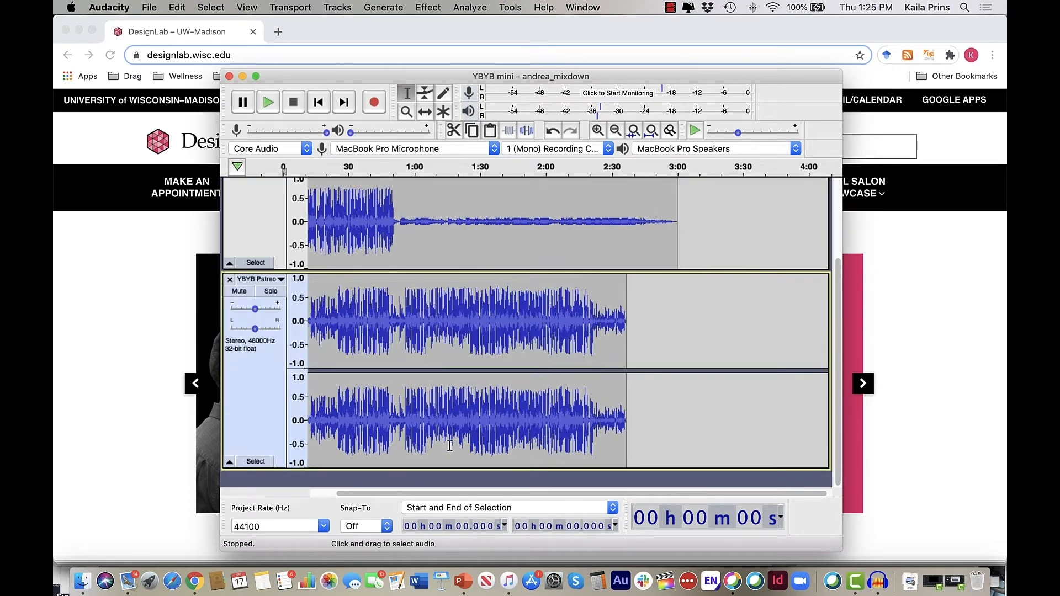
{"action": "scroll", "coordinate": [450, 446], "scroll_direction": "up", "scroll_amount": 2}
{"action": "scroll", "coordinate": [529, 331], "scroll_direction": "left", "scroll_amount": 1}
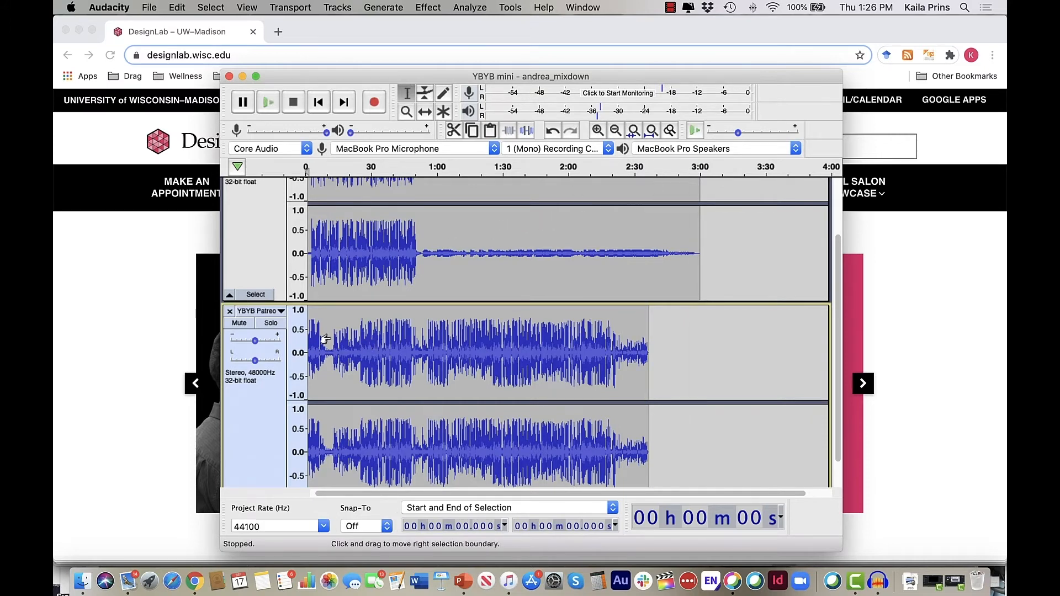
Undo the import of the YBYB Patreon mixdown track
{"action": "key", "text": "super+z"}
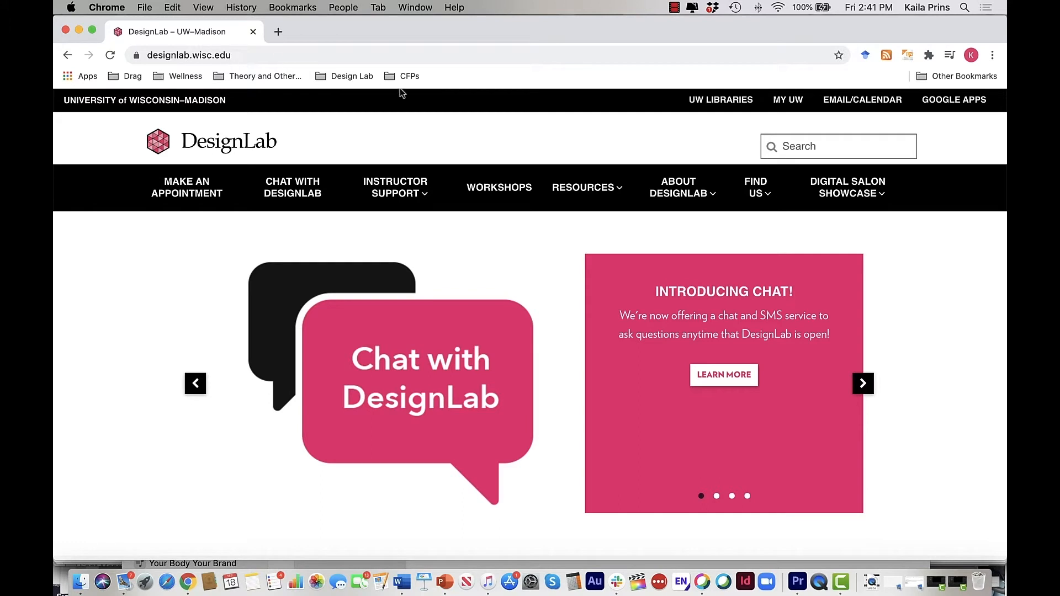
Switch to Chrome and open the Audio page of DesignLab's Project-Specific Resources
{"action": "mouse_move", "coordinate": [599, 194]}
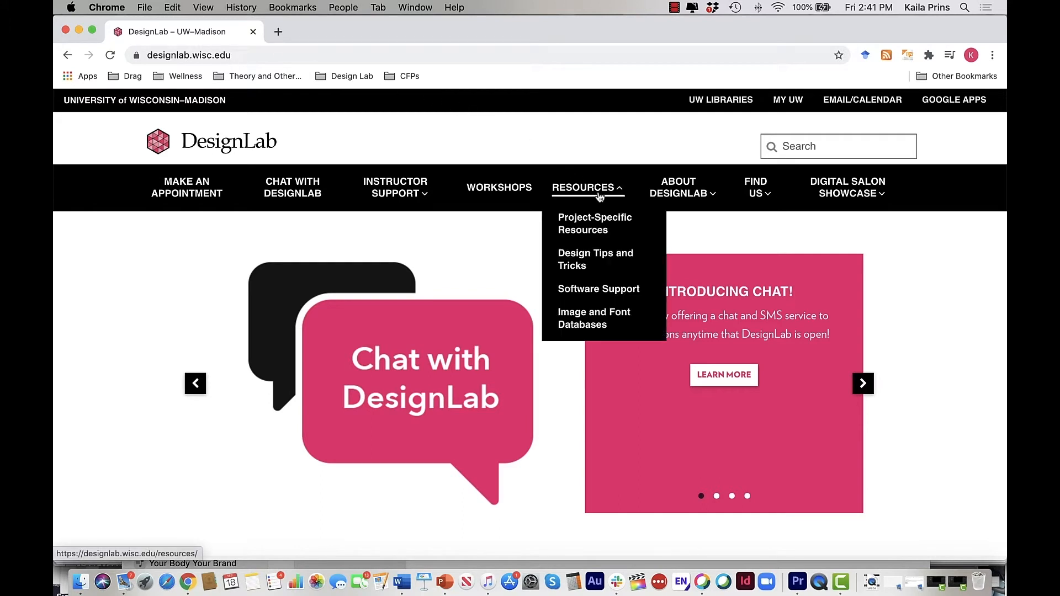
{"action": "left_click", "coordinate": [599, 229]}
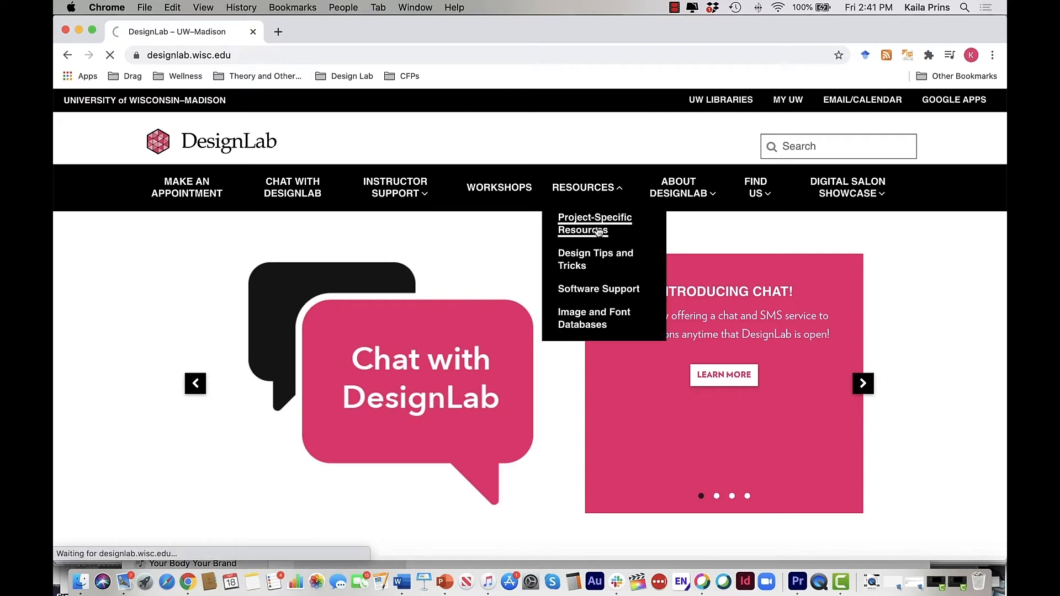
{"action": "scroll", "coordinate": [601, 281], "scroll_direction": "down", "scroll_amount": 10}
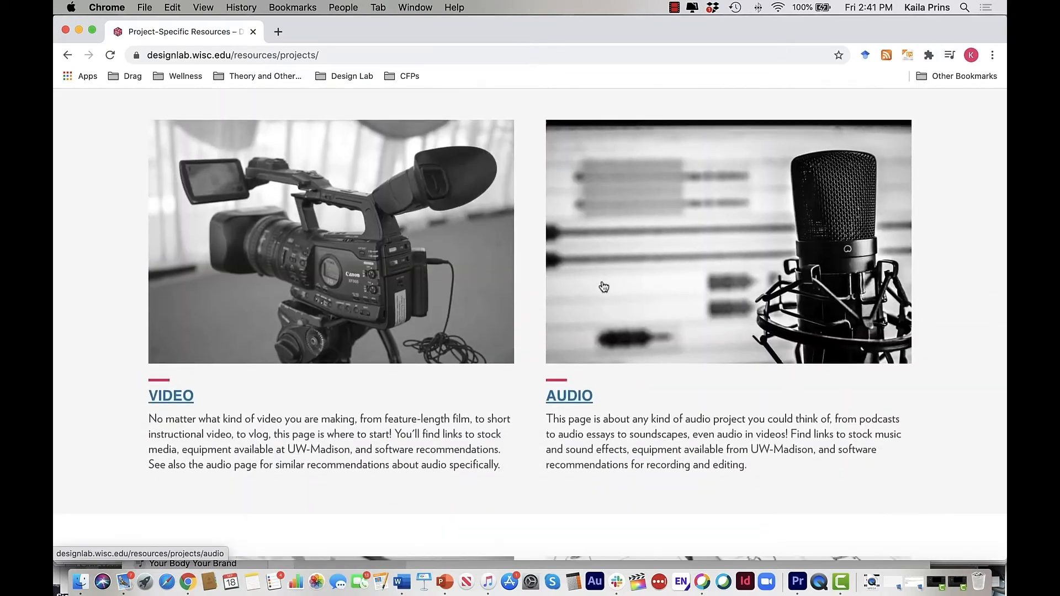
{"action": "left_click", "coordinate": [584, 362]}
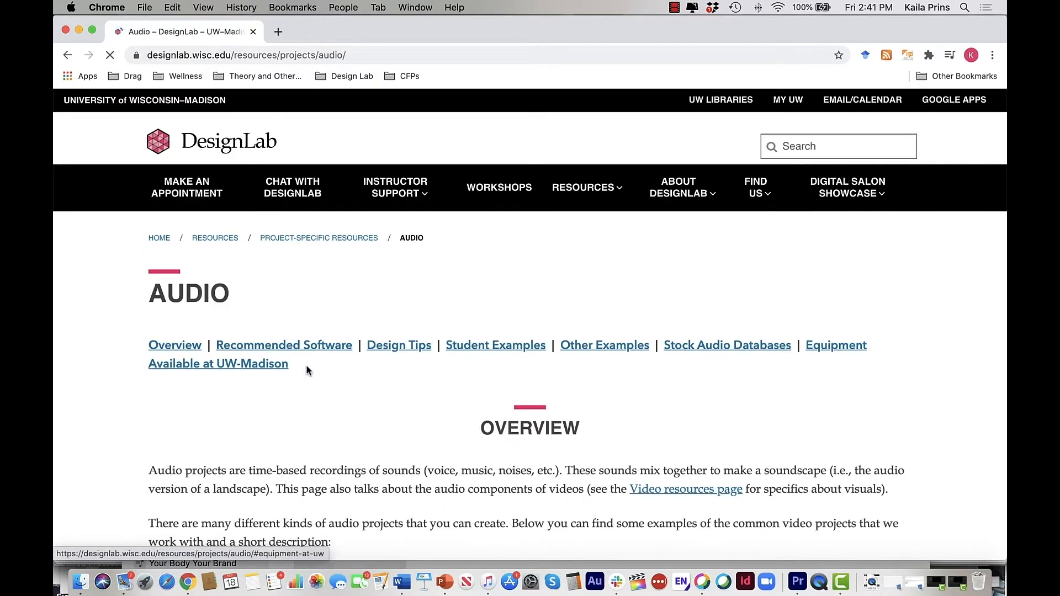
Open DesignLab's Software Support page and go to its Audacity entry
{"action": "left_click", "coordinate": [583, 187]}
{"action": "left_click", "coordinate": [598, 290]}
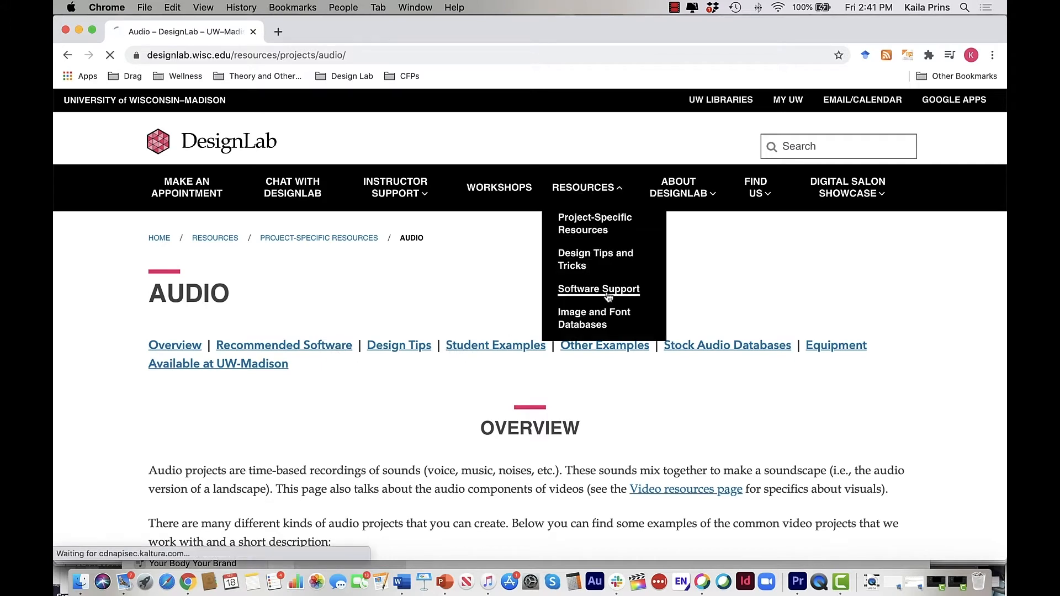
{"action": "scroll", "coordinate": [335, 357], "scroll_direction": "down", "scroll_amount": 5}
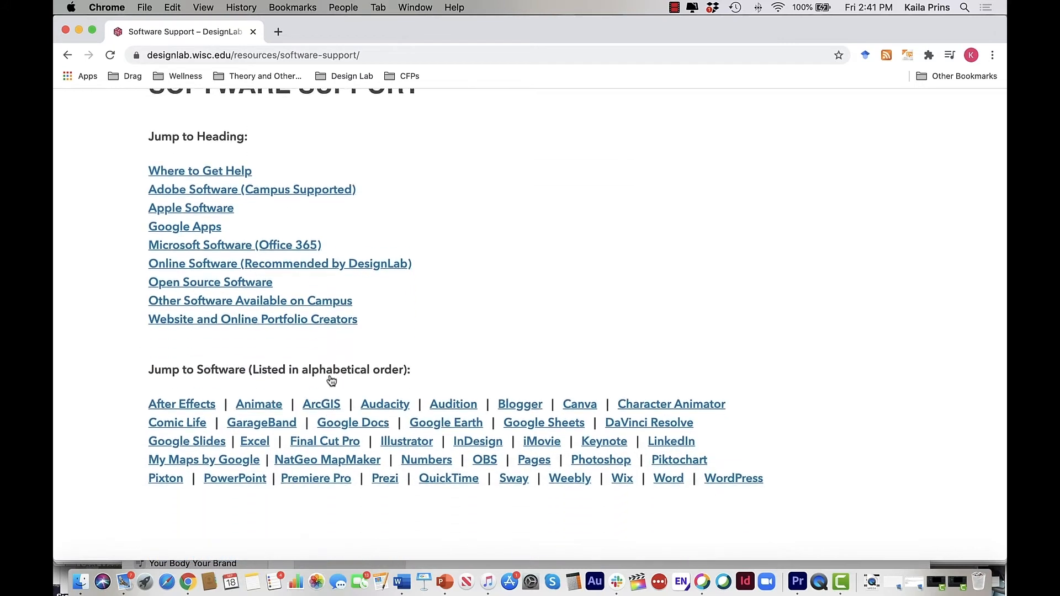
{"action": "left_click", "coordinate": [376, 390]}
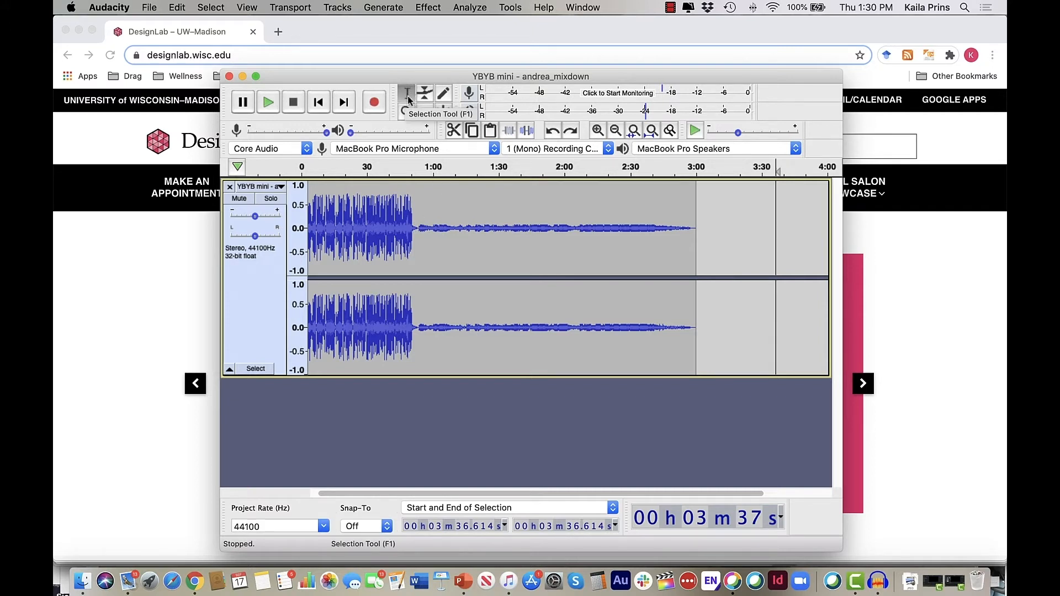
In Audacity, split the YBYB mini track at about 52.6 s, just after the loud section, and again at about 1 min 14 s
{"action": "left_click", "coordinate": [415, 232]}
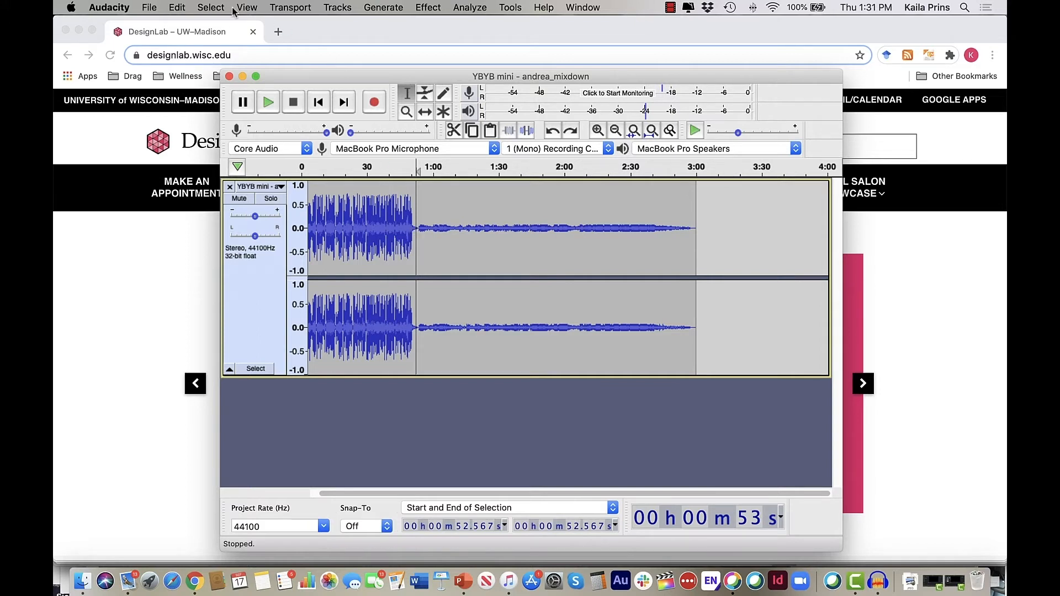
{"action": "left_click", "coordinate": [177, 7]}
{"action": "mouse_move", "coordinate": [254, 148]}
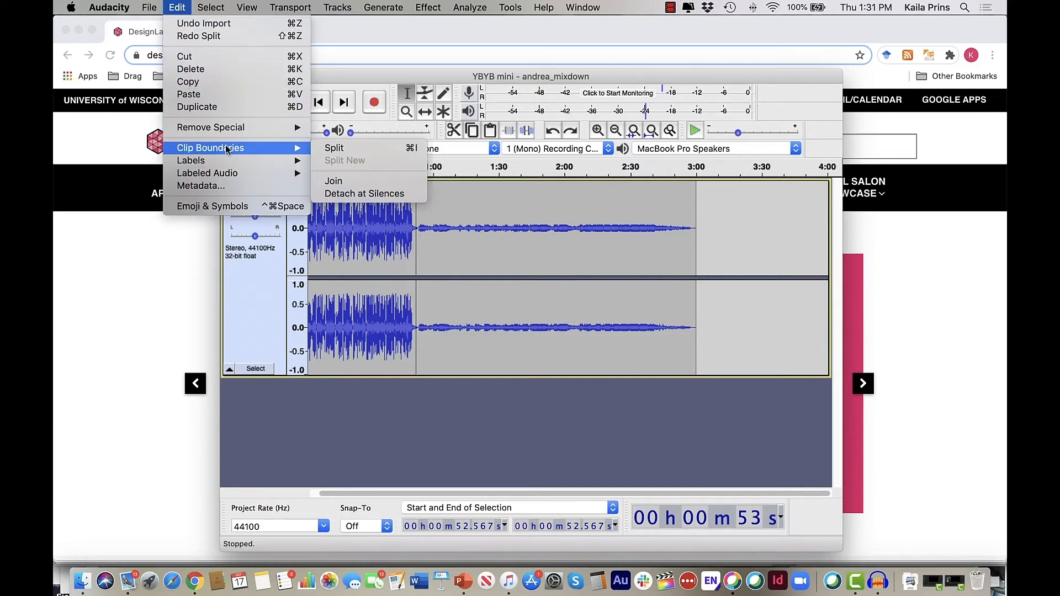
{"action": "left_click", "coordinate": [335, 148]}
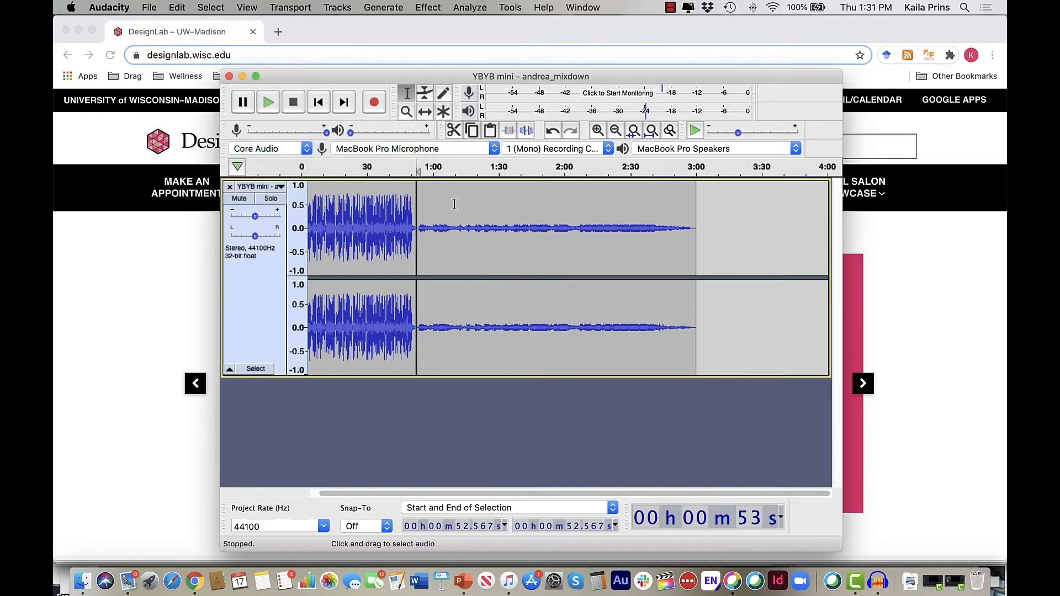
{"action": "left_click", "coordinate": [463, 227]}
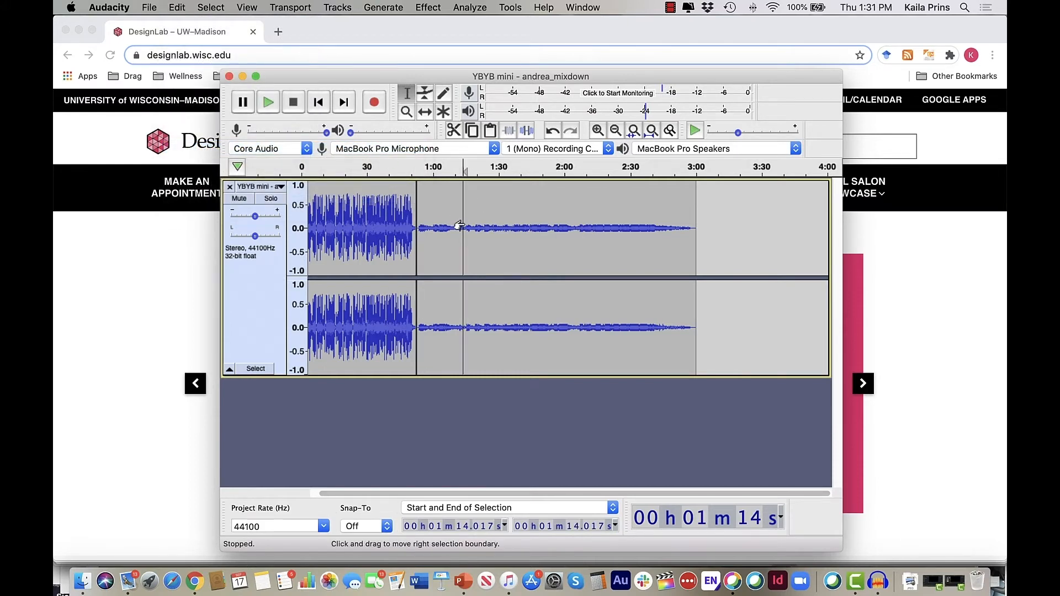
{"action": "key", "text": "super+i"}
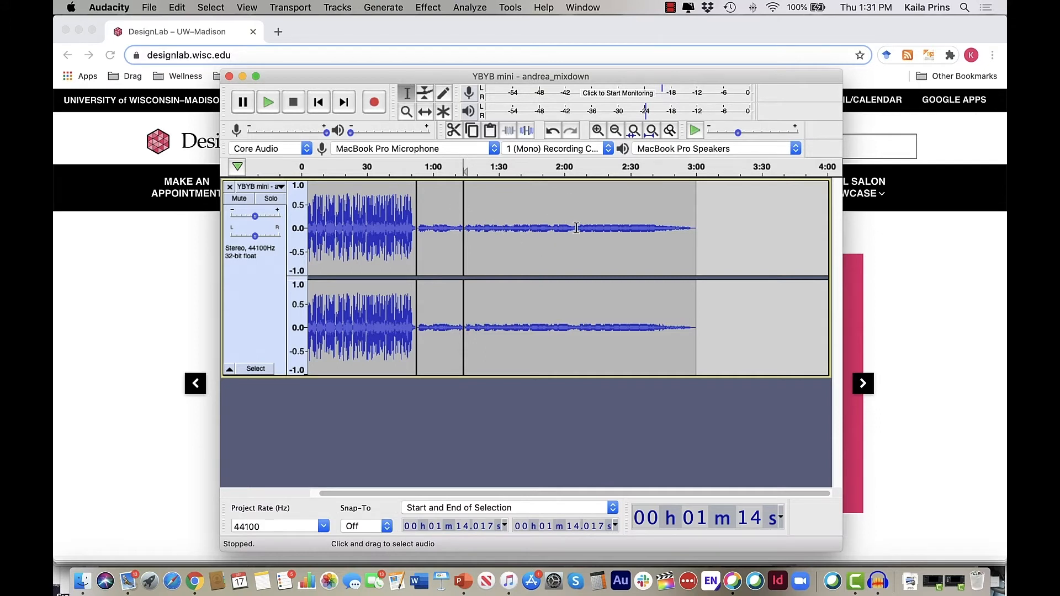
Delete the audio between about 1 min 32 s and 1 min 56 s from the YBYB mini track
{"action": "left_click_drag", "start_coordinate": [503, 229], "coordinate": [554, 233]}
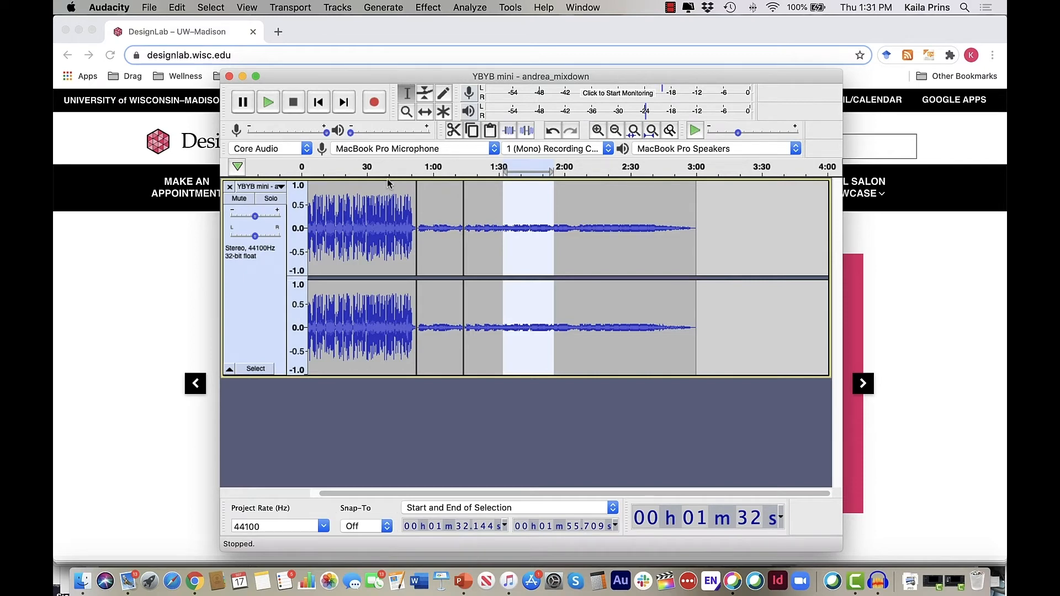
{"action": "left_click", "coordinate": [177, 8]}
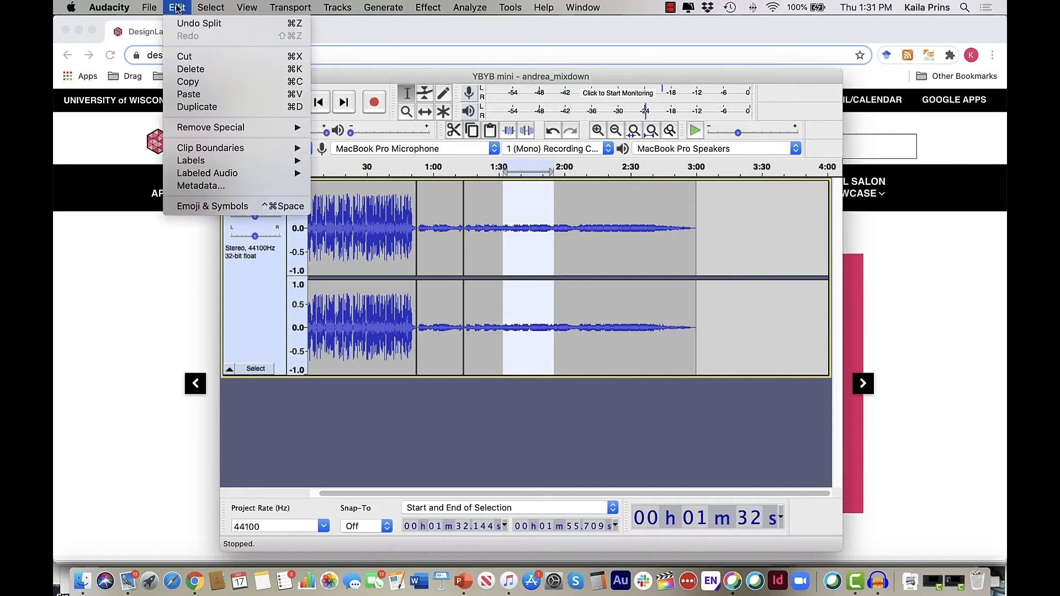
{"action": "left_click", "coordinate": [205, 68]}
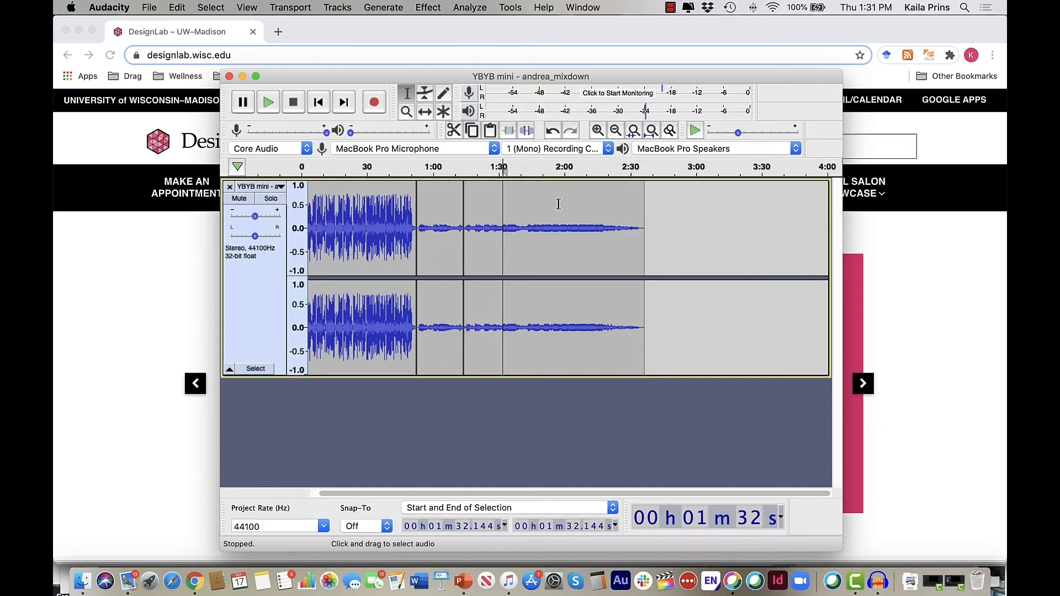
Move the last clip later to start at about 2:00, and the middle clip to start at about 1 min 11 s
{"action": "left_click", "coordinate": [426, 111]}
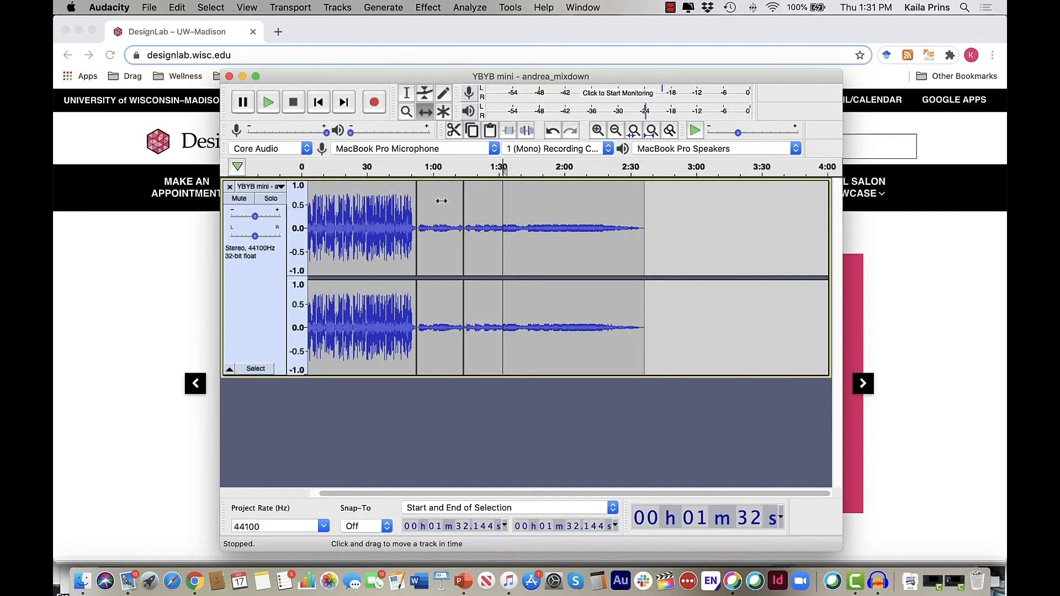
{"action": "left_click_drag", "start_coordinate": [490, 208], "coordinate": [591, 211]}
{"action": "left_click_drag", "start_coordinate": [447, 201], "coordinate": [484, 202]}
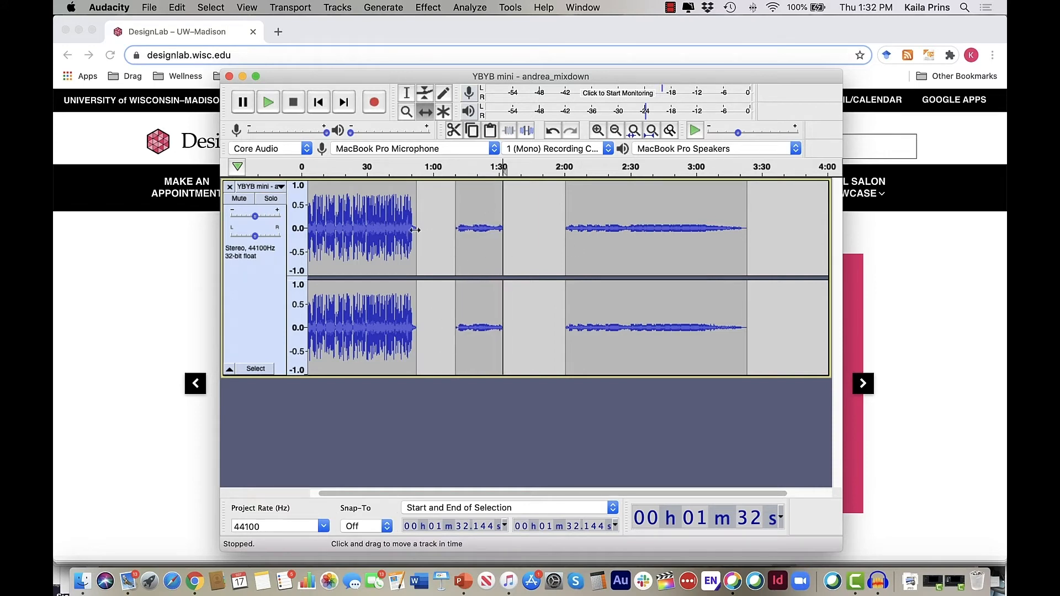
Amplify the middle clip by 23.112 dB, giving a new peak amplitude of 0.0 dB with clipping not allowed
{"action": "left_click", "coordinate": [406, 92]}
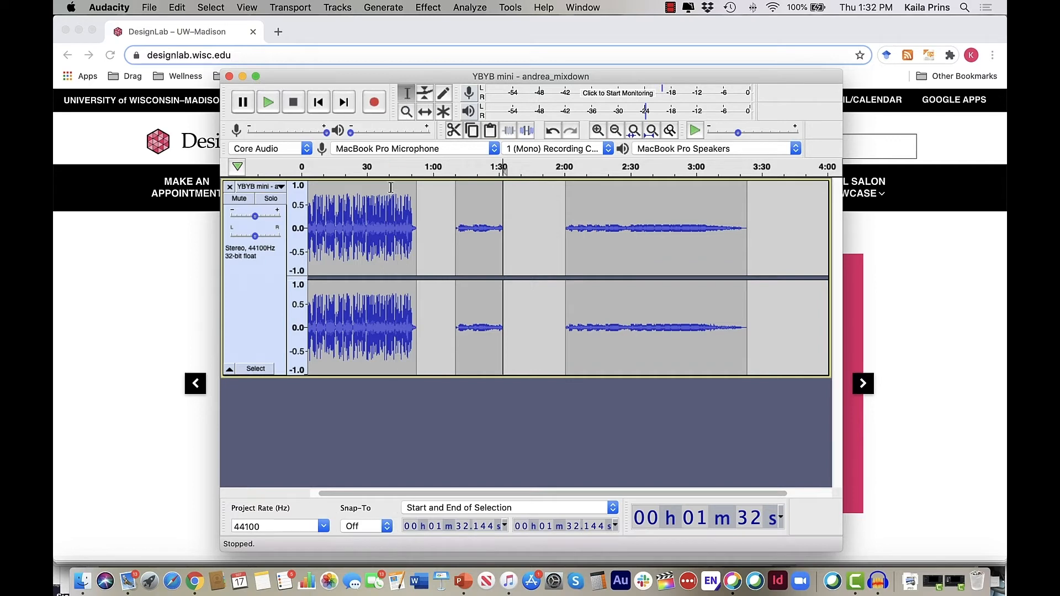
{"action": "double_click", "coordinate": [489, 202]}
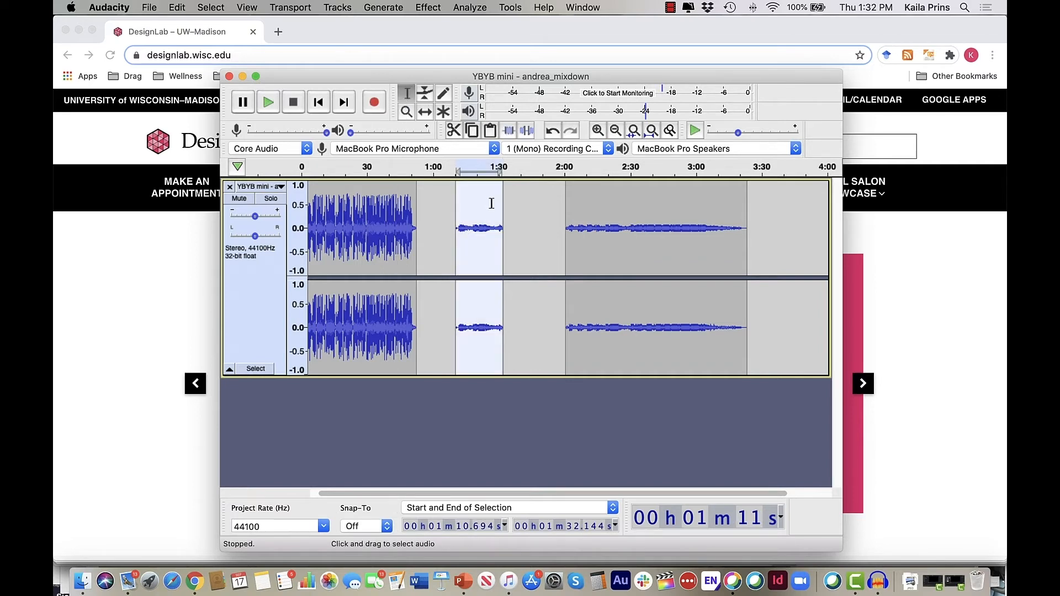
{"action": "scroll", "coordinate": [491, 203], "scroll_direction": "left", "scroll_amount": 1}
{"action": "left_click", "coordinate": [427, 7]}
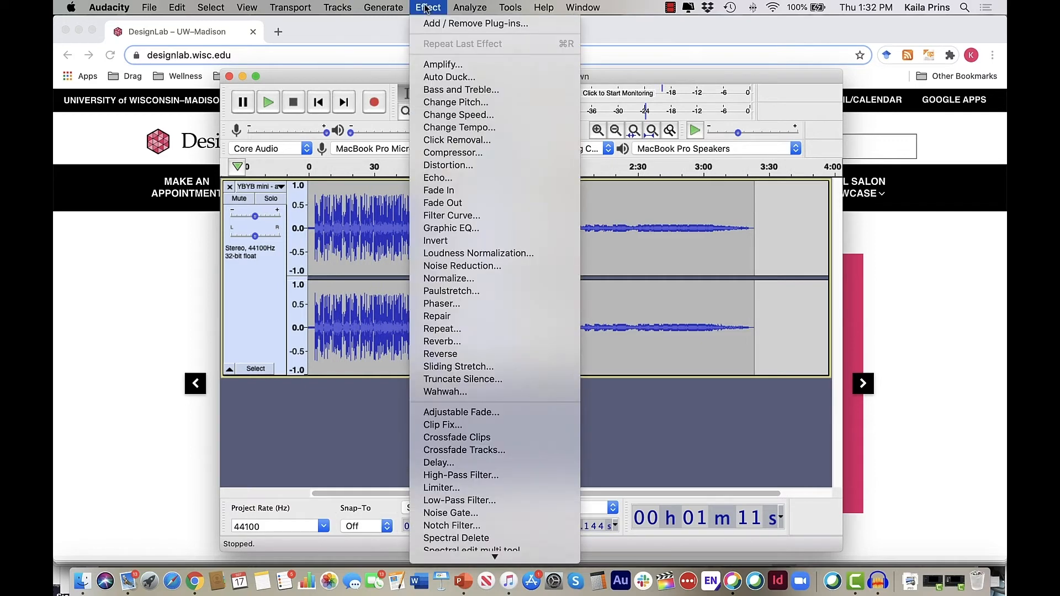
{"action": "left_click", "coordinate": [441, 64]}
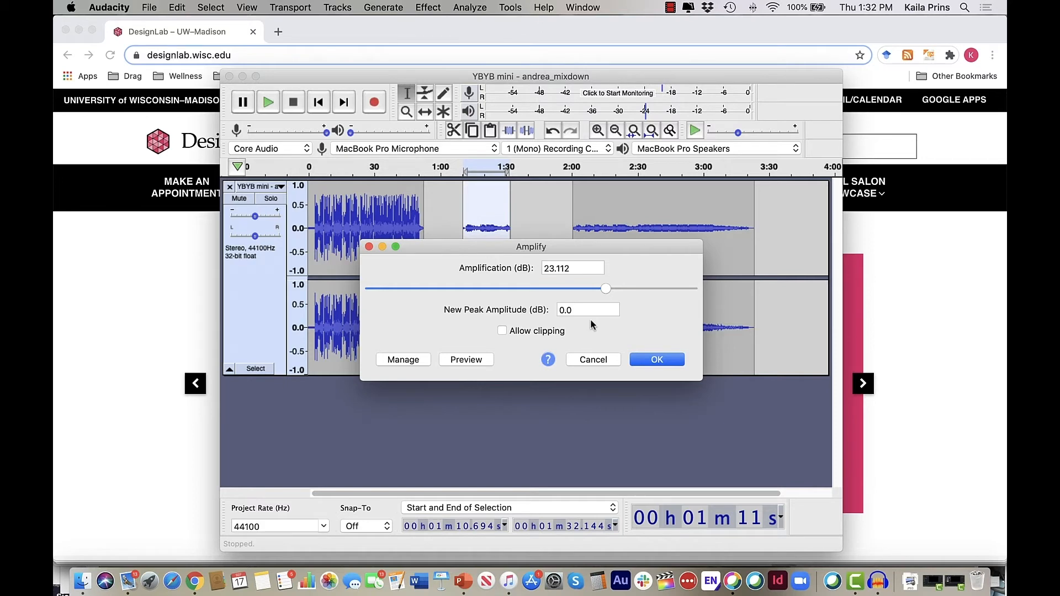
{"action": "left_click", "coordinate": [658, 360]}
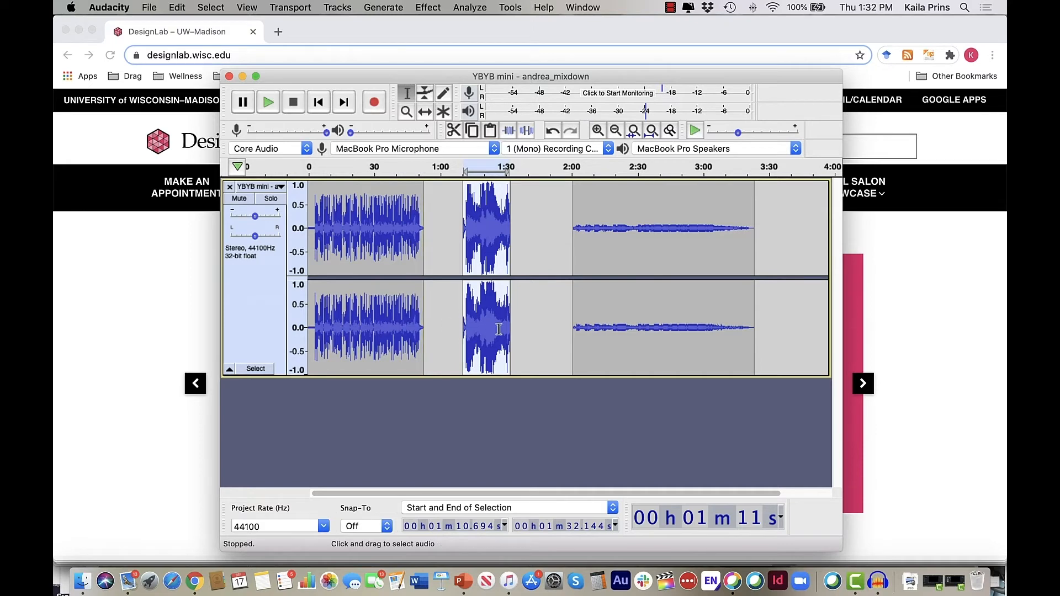
{"action": "left_click", "coordinate": [403, 326]}
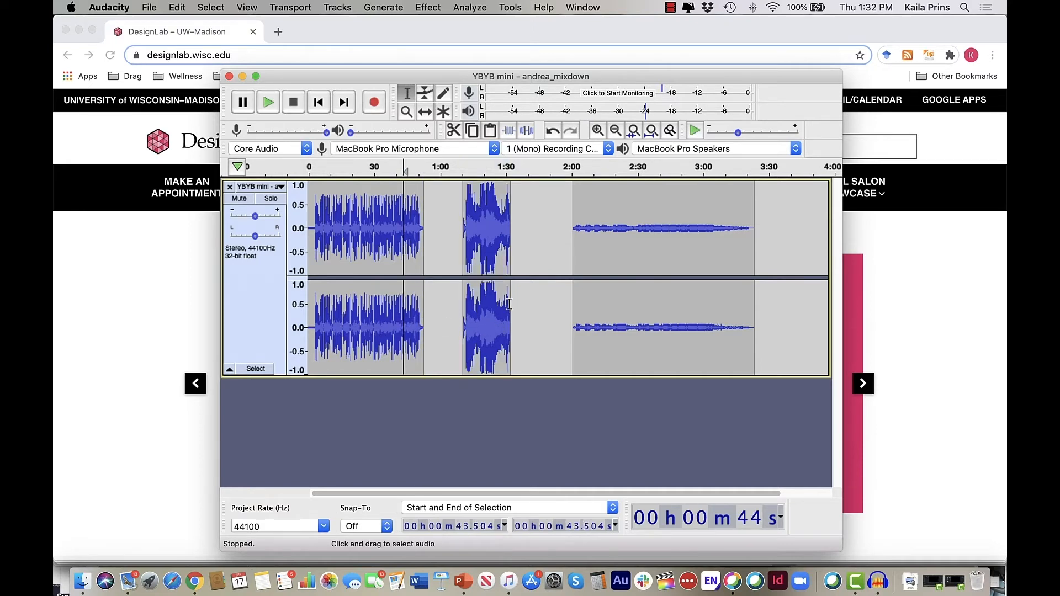
{"action": "left_click", "coordinate": [603, 312]}
{"action": "left_click", "coordinate": [481, 184]}
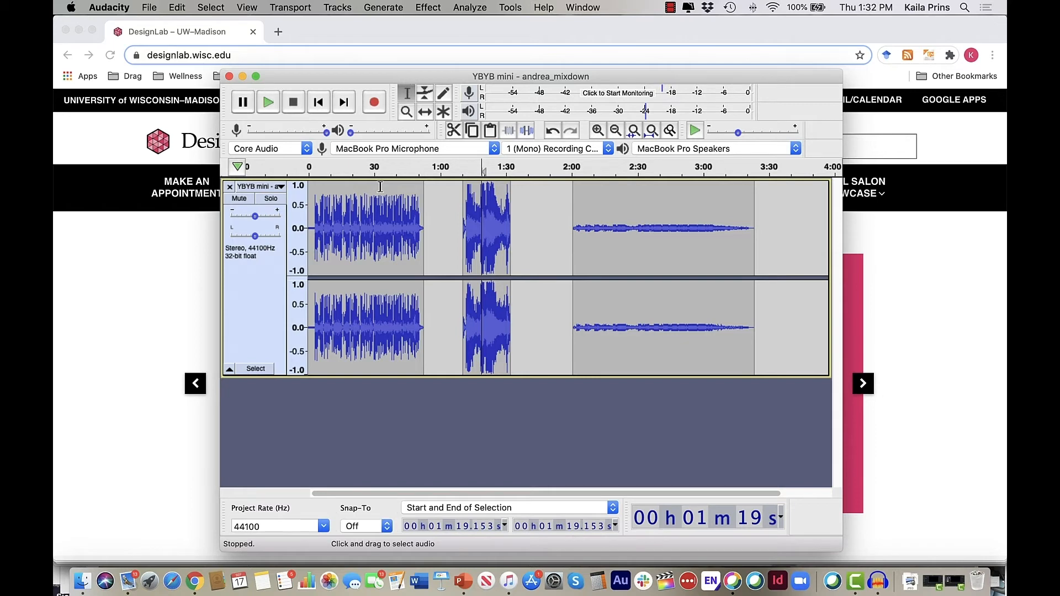
{"action": "mouse_move", "coordinate": [259, 219]}
{"action": "left_mouse_down"}
{"action": "mouse_move", "coordinate": [274, 220]}
{"action": "mouse_move", "coordinate": [257, 217]}
{"action": "left_mouse_up"}
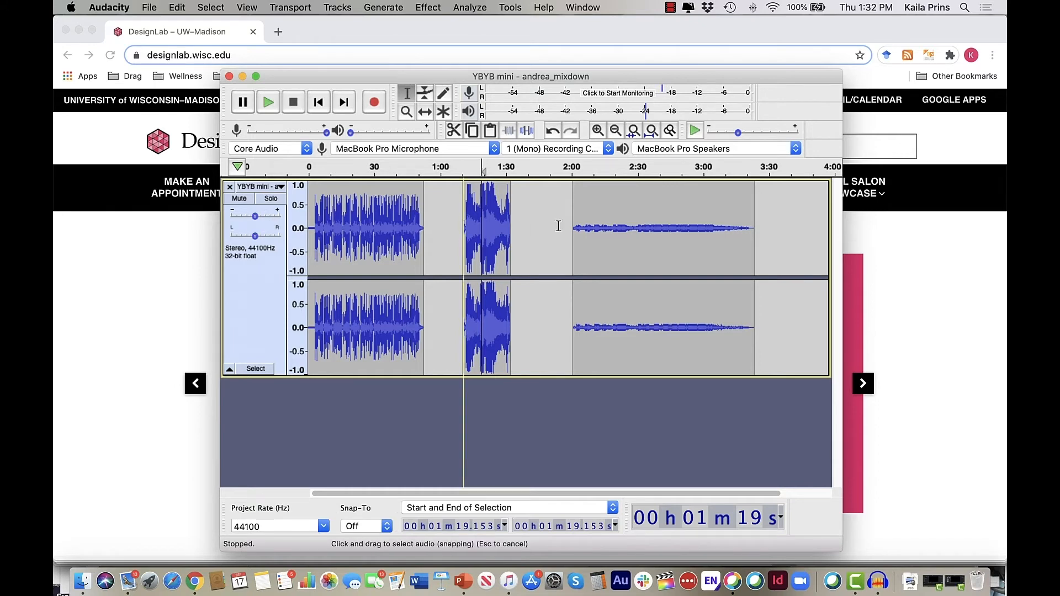
Apply a Fade In to the start of the last clip, from about 2 min 0.8 s to 2 min 6.6 s
{"action": "left_click_drag", "start_coordinate": [572, 227], "coordinate": [585, 226]}
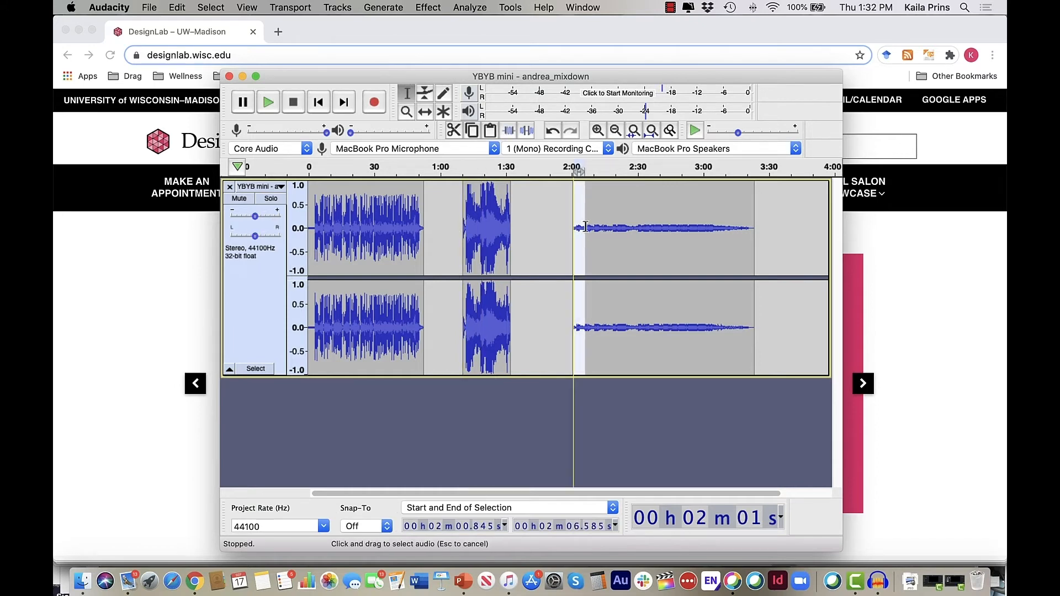
{"action": "left_click", "coordinate": [426, 7]}
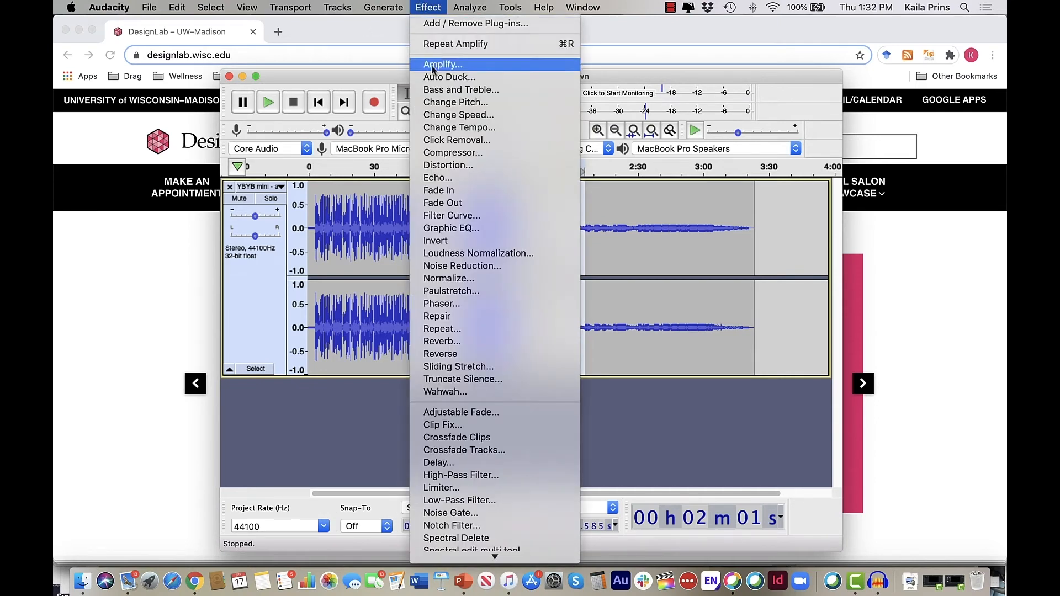
{"action": "left_click", "coordinate": [453, 192]}
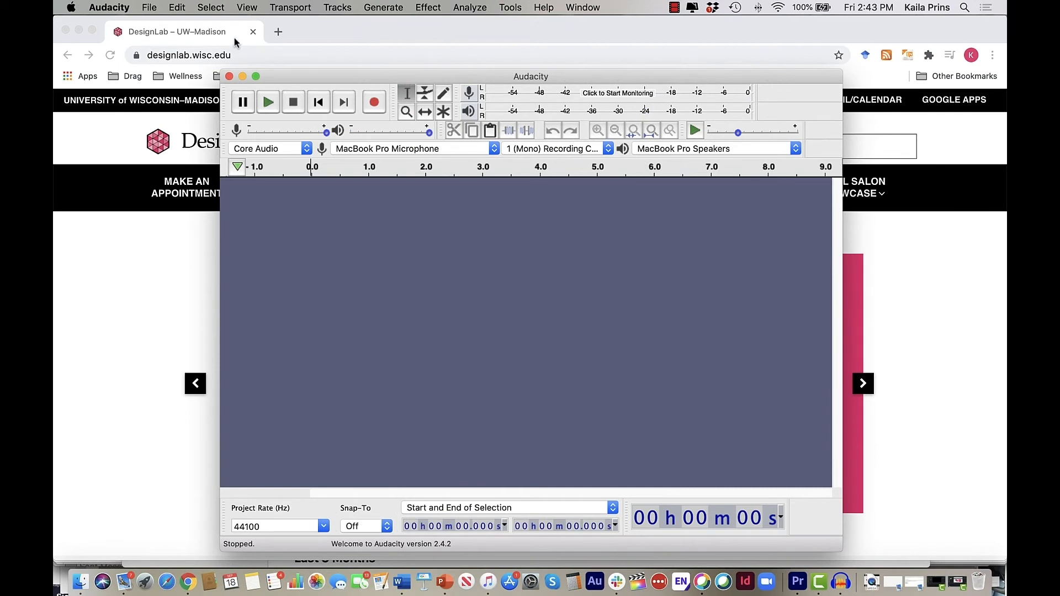
{"action": "left_click", "coordinate": [163, 7]}
{"action": "mouse_move", "coordinate": [167, 87]}
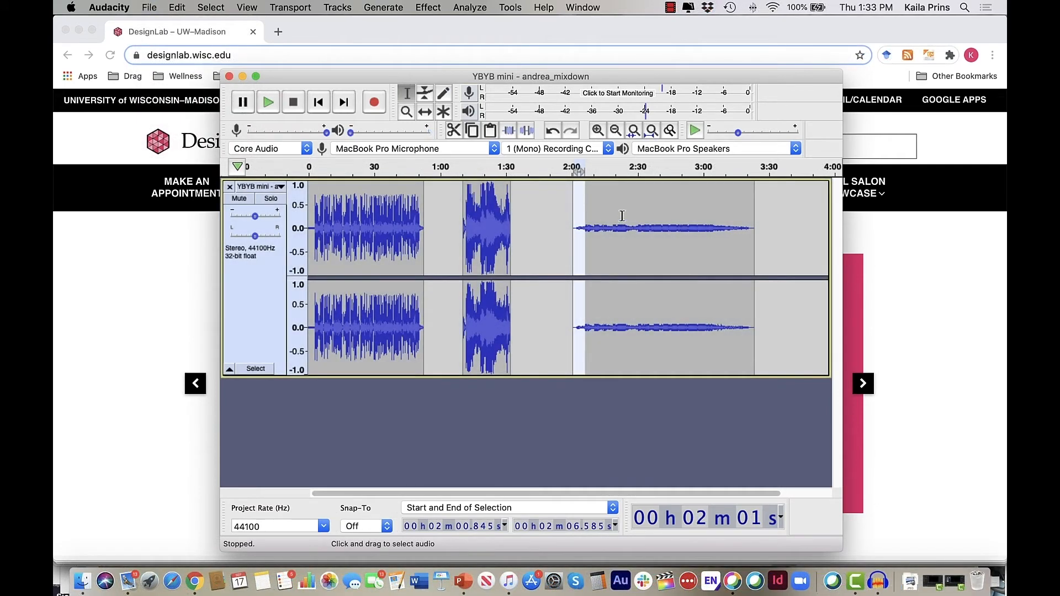
Export the audio as an MP3 file named Test to the iCloud Documents folder, with the standard 170-210 kbps preset quality
{"action": "left_click", "coordinate": [149, 7]}
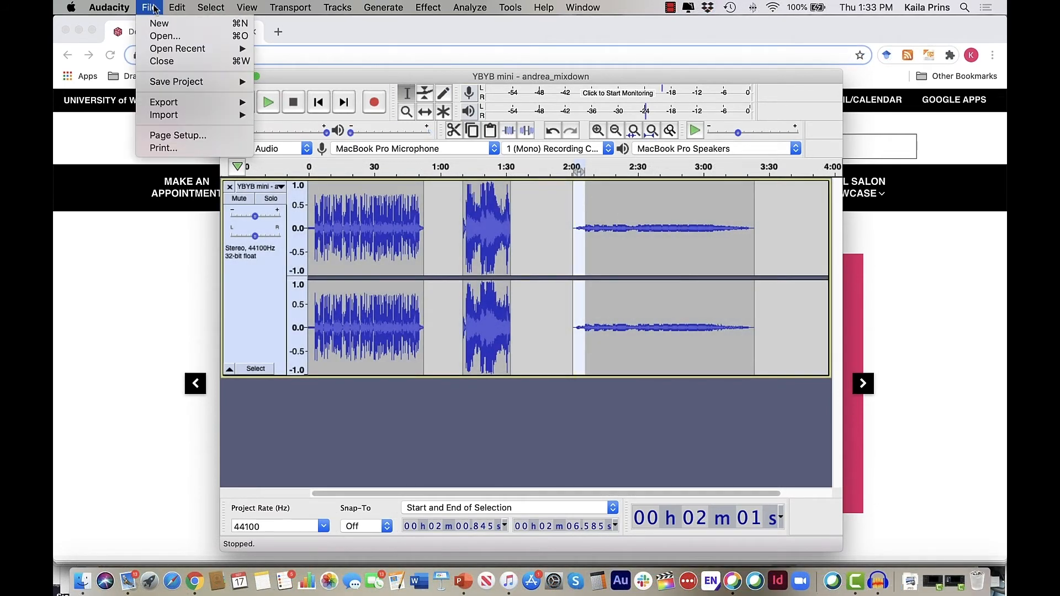
{"action": "mouse_move", "coordinate": [161, 105]}
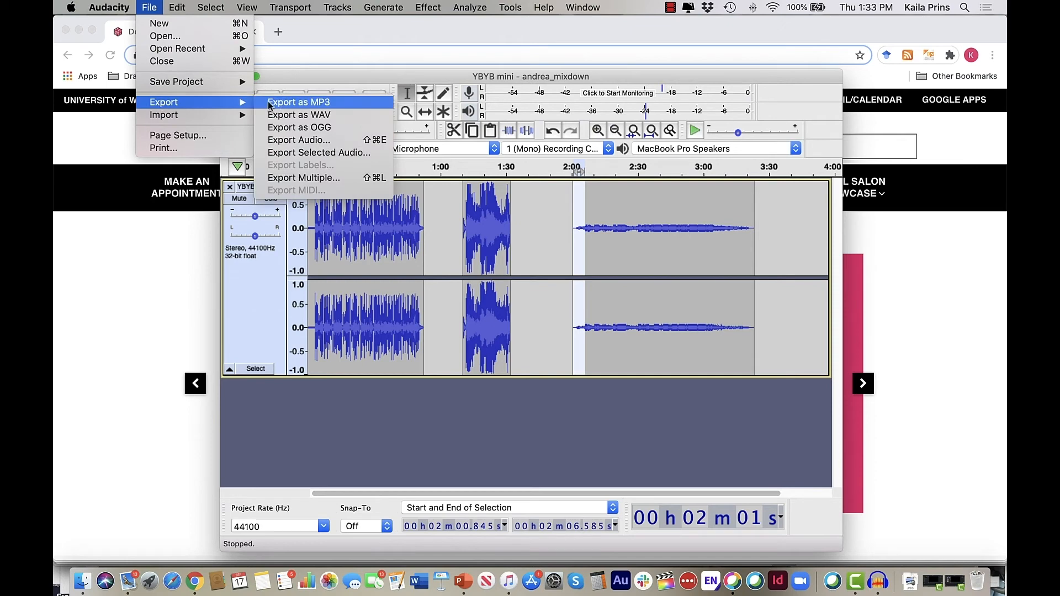
{"action": "left_click", "coordinate": [280, 105]}
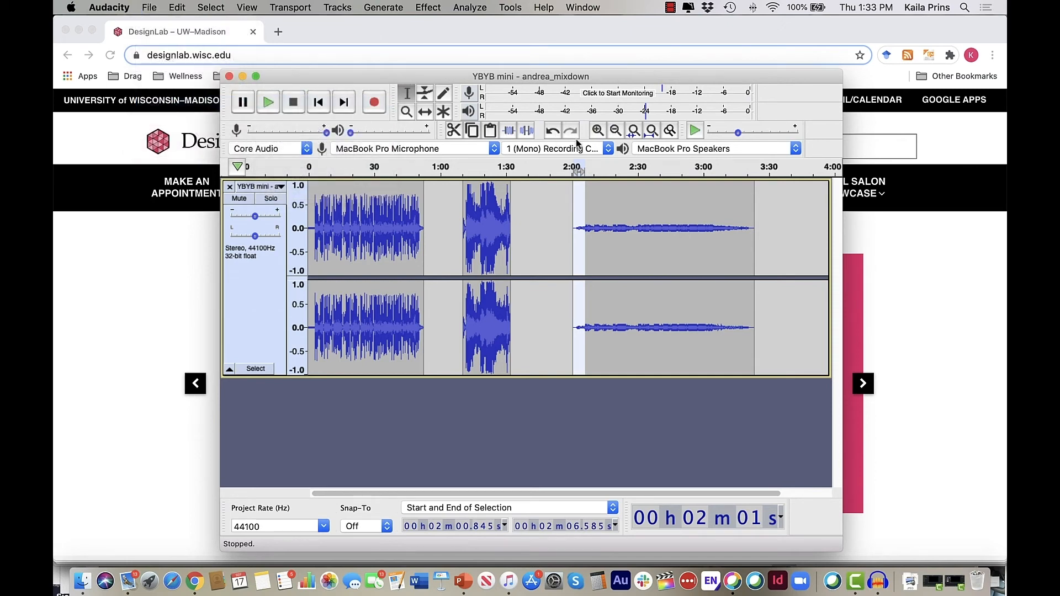
{"action": "type", "text": "Test"}
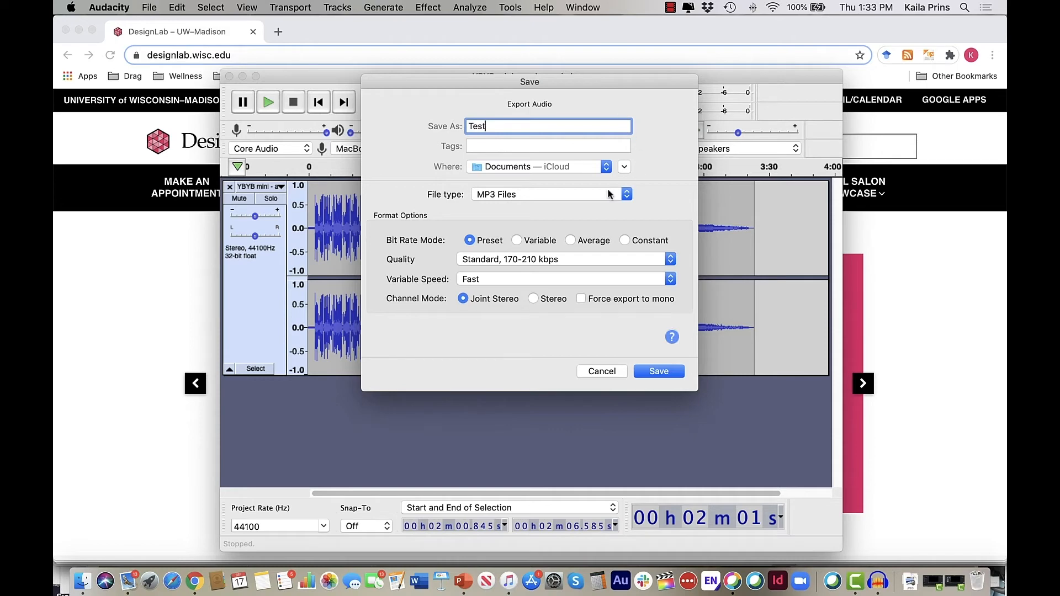
{"action": "left_click", "coordinate": [528, 197]}
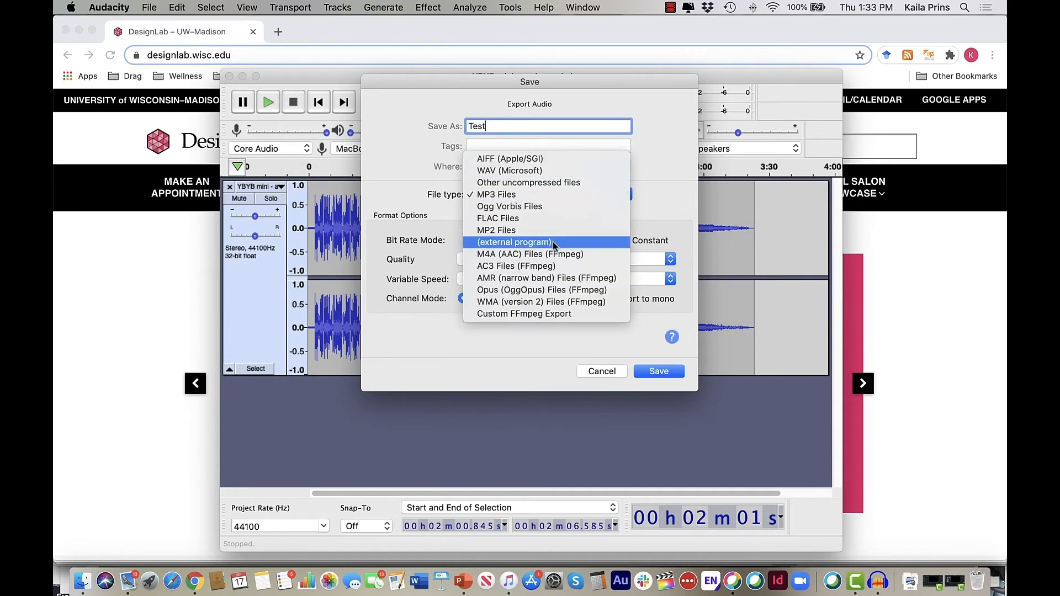
{"action": "left_click", "coordinate": [664, 167]}
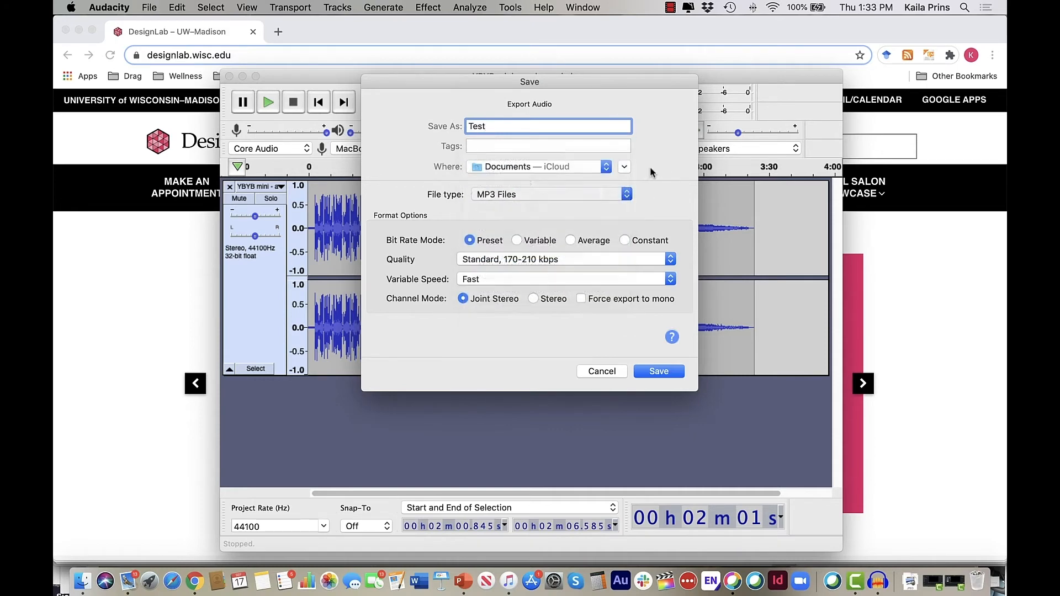
{"action": "left_click", "coordinate": [672, 372]}
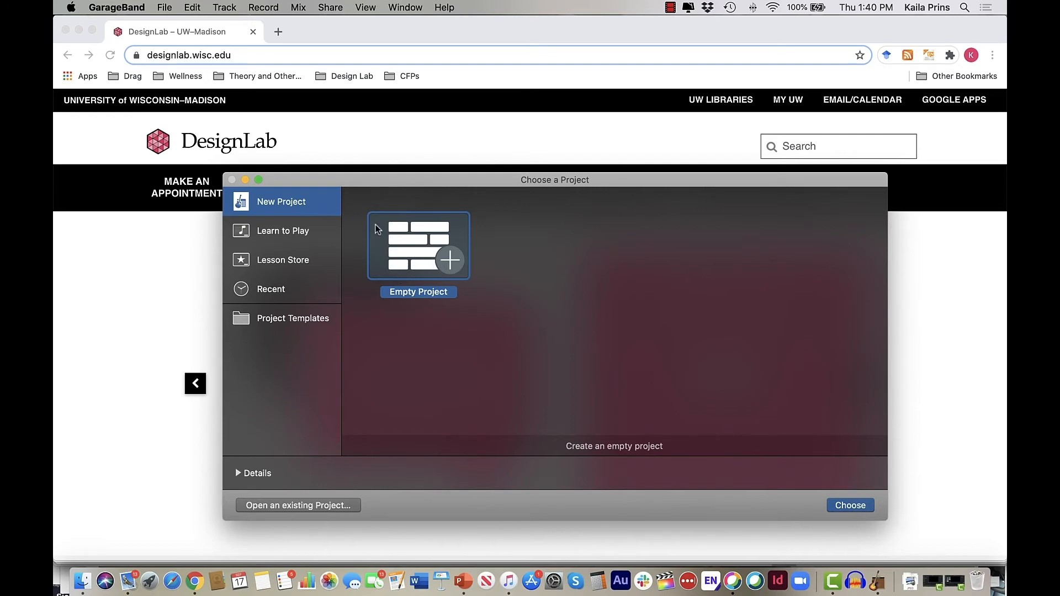
In GarageBand, create an empty project with a microphone audio track recording from Input 1
{"action": "left_click", "coordinate": [850, 505]}
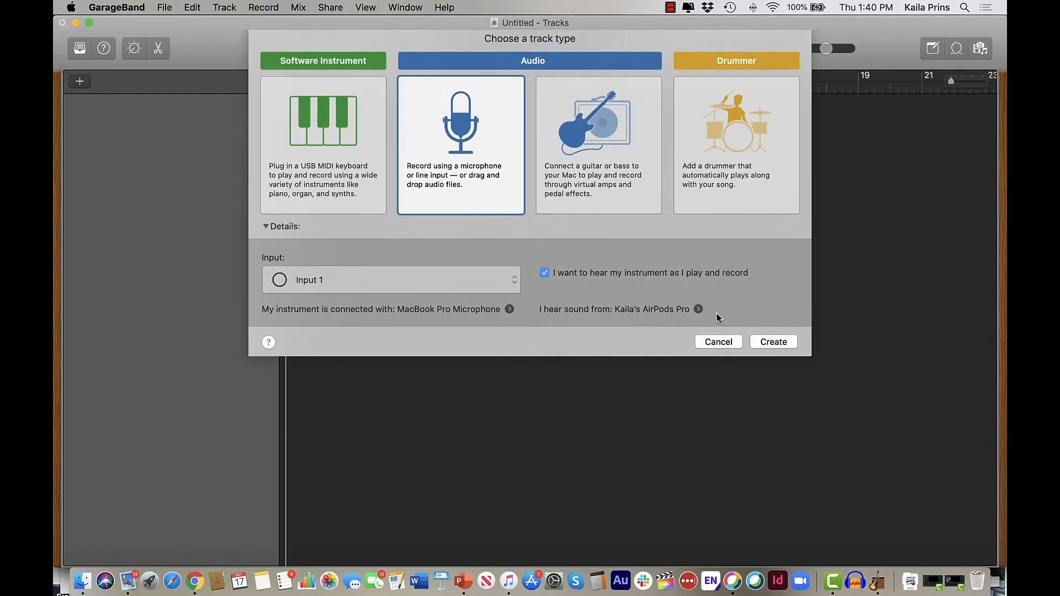
{"action": "left_click", "coordinate": [781, 348]}
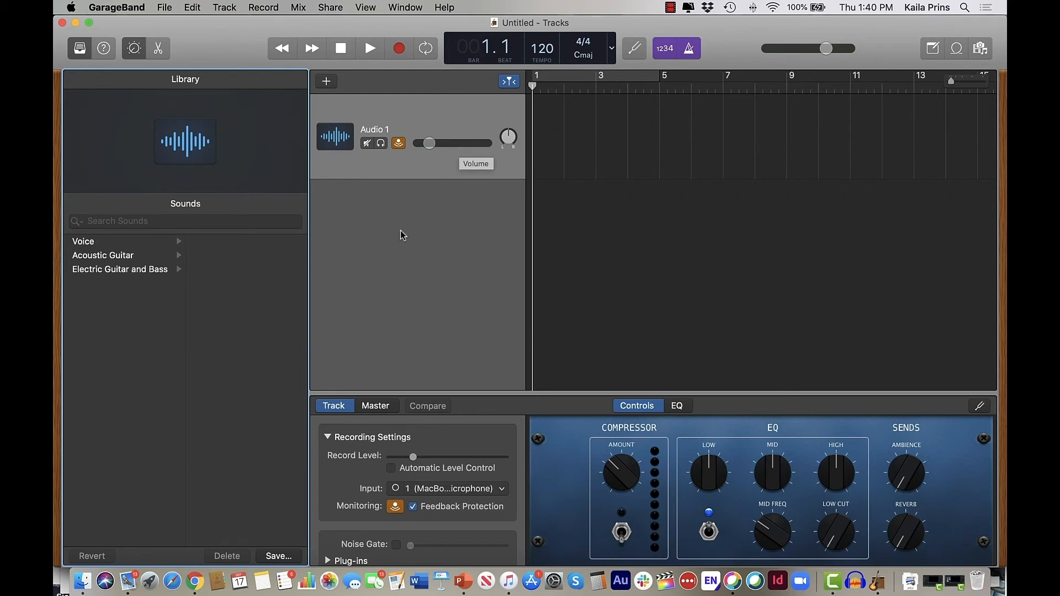
Add "Podcast Intro - 021919mp3 copy.mp3" from the Audio Files folder to the audio track and align its region with bar 1
{"action": "left_click", "coordinate": [82, 581]}
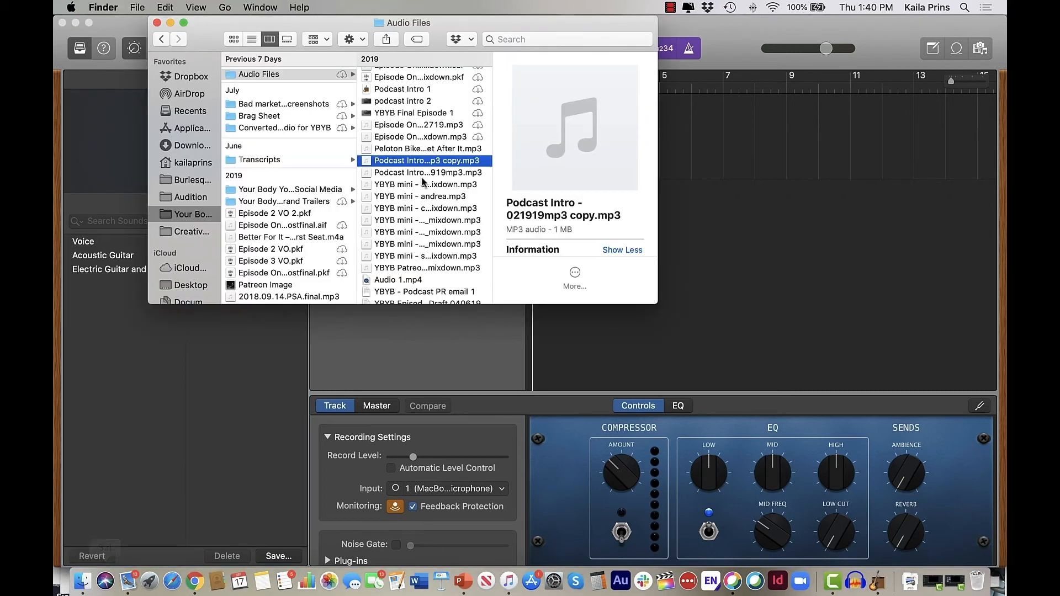
{"action": "left_click_drag", "start_coordinate": [420, 161], "coordinate": [749, 129]}
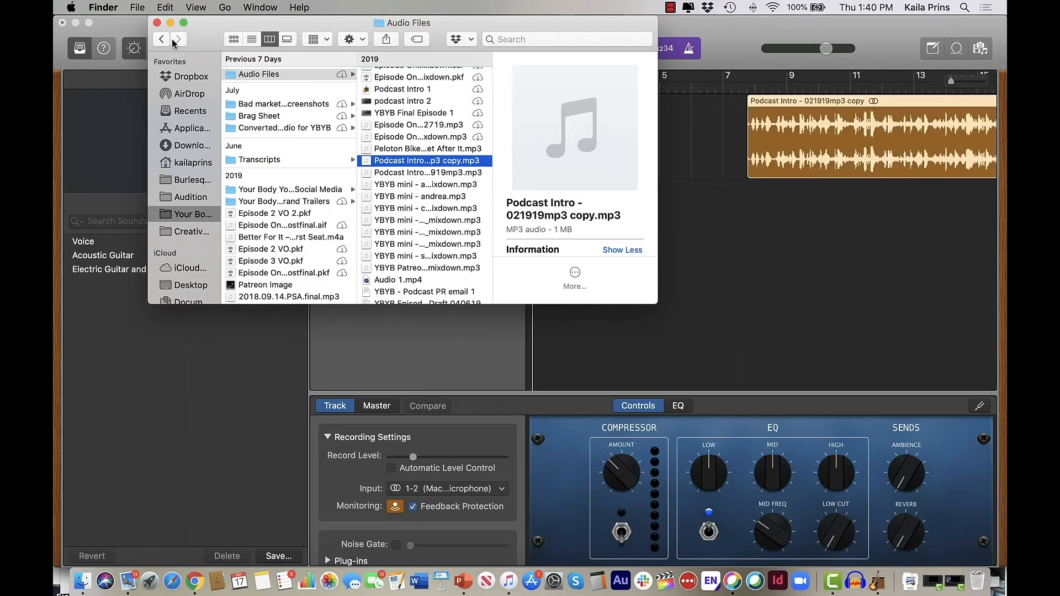
{"action": "mouse_move", "coordinate": [572, 101]}
{"action": "left_click", "coordinate": [742, 121]}
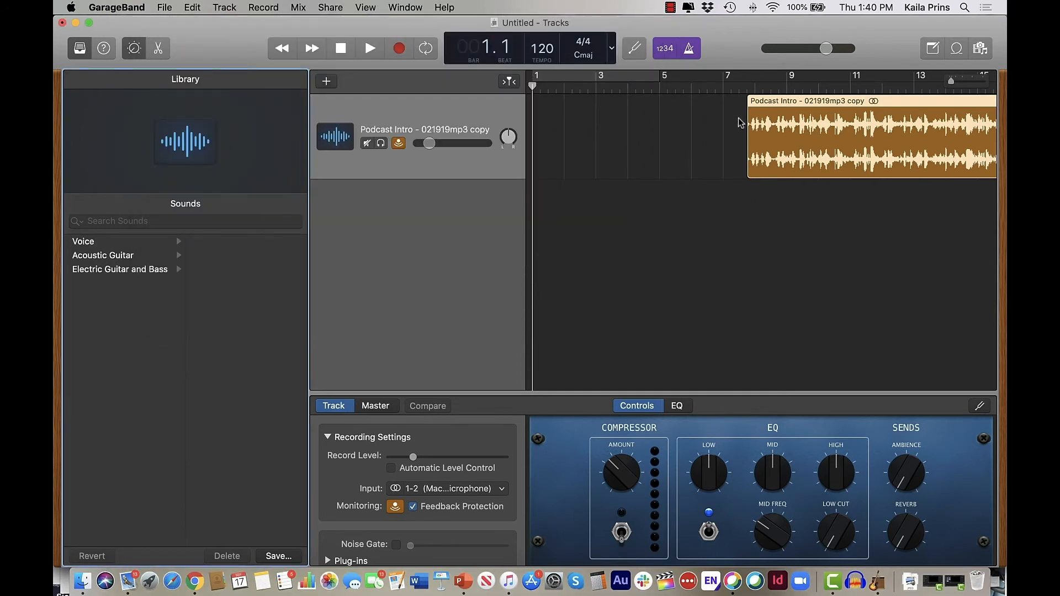
{"action": "left_click_drag", "start_coordinate": [811, 105], "coordinate": [594, 106]}
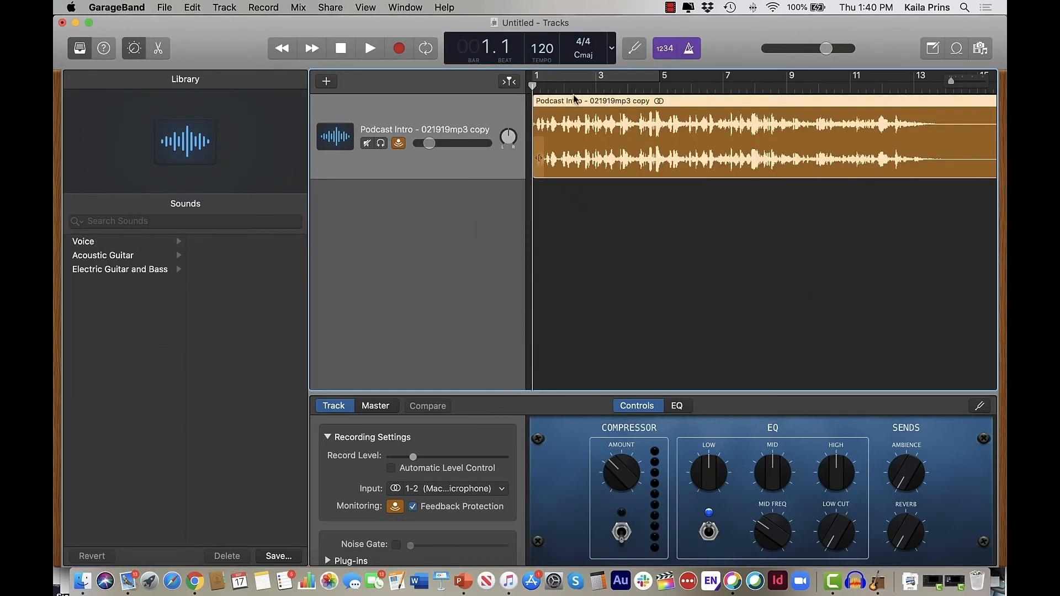
Add a second audio track to the project for microphone recording
{"action": "left_click", "coordinate": [225, 7]}
{"action": "left_click", "coordinate": [241, 25]}
{"action": "left_click", "coordinate": [786, 347]}
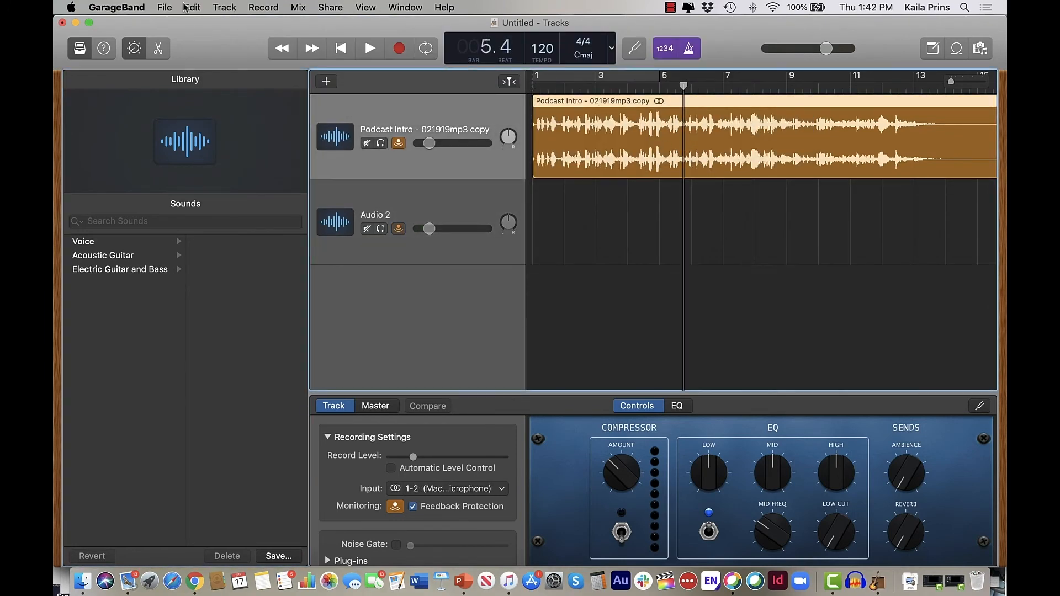
Split the Podcast Intro region at bar 5 beat 4 and again at bar 8 beat 2
{"action": "left_click", "coordinate": [194, 8]}
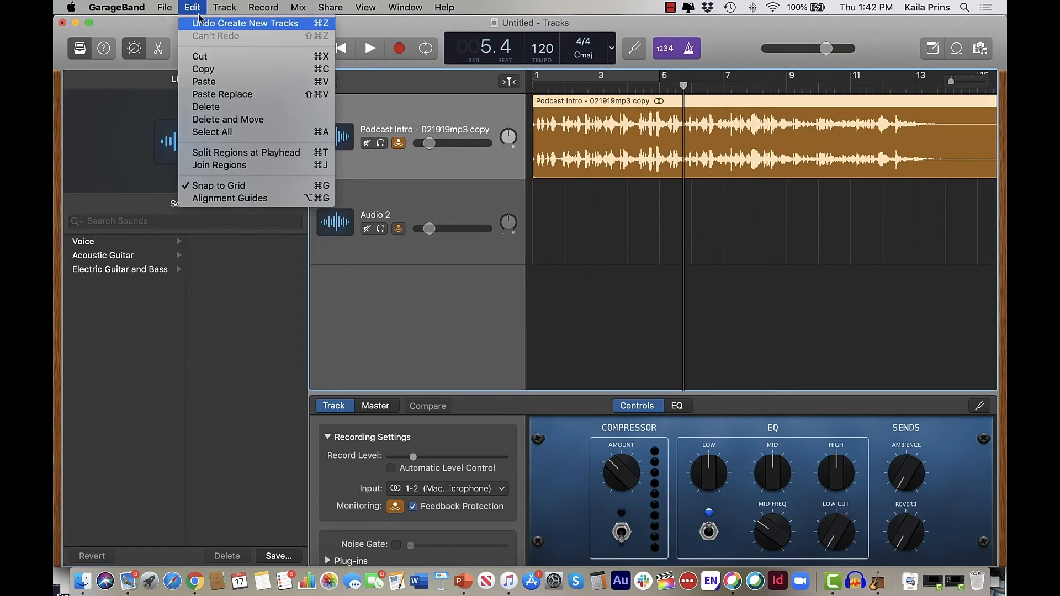
{"action": "left_click", "coordinate": [255, 152]}
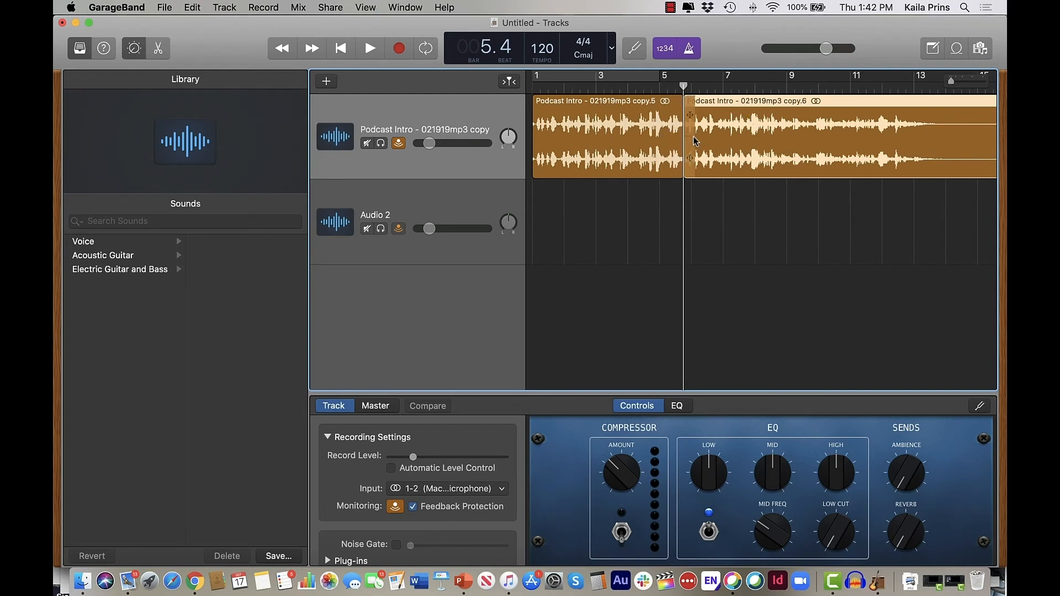
{"action": "left_click", "coordinate": [763, 85]}
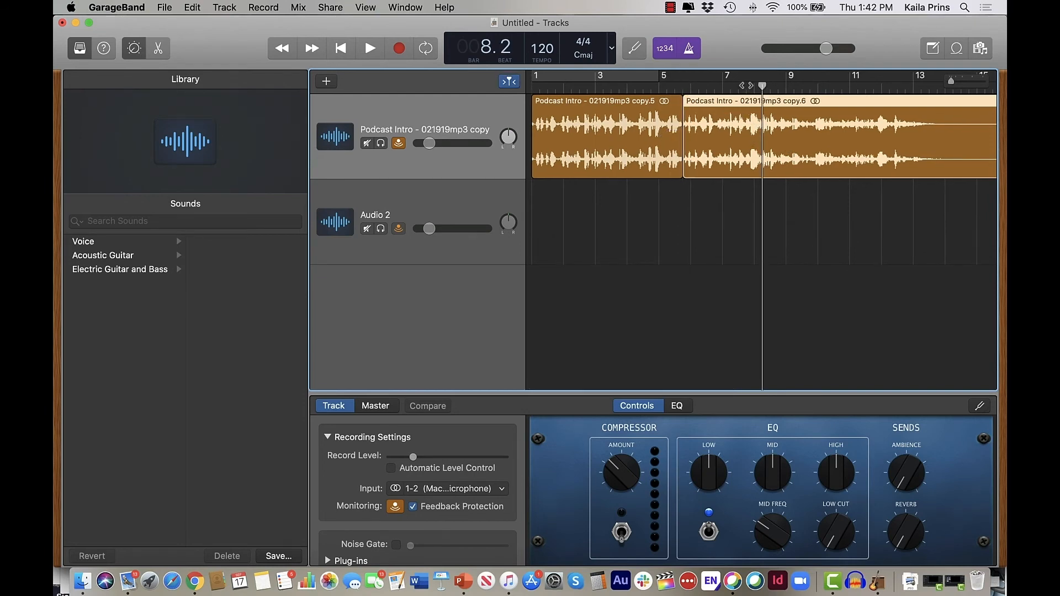
{"action": "key", "text": "super+t"}
Delete the middle piece of the Podcast Intro region and move the last piece earlier to close the gap
{"action": "left_click", "coordinate": [712, 122]}
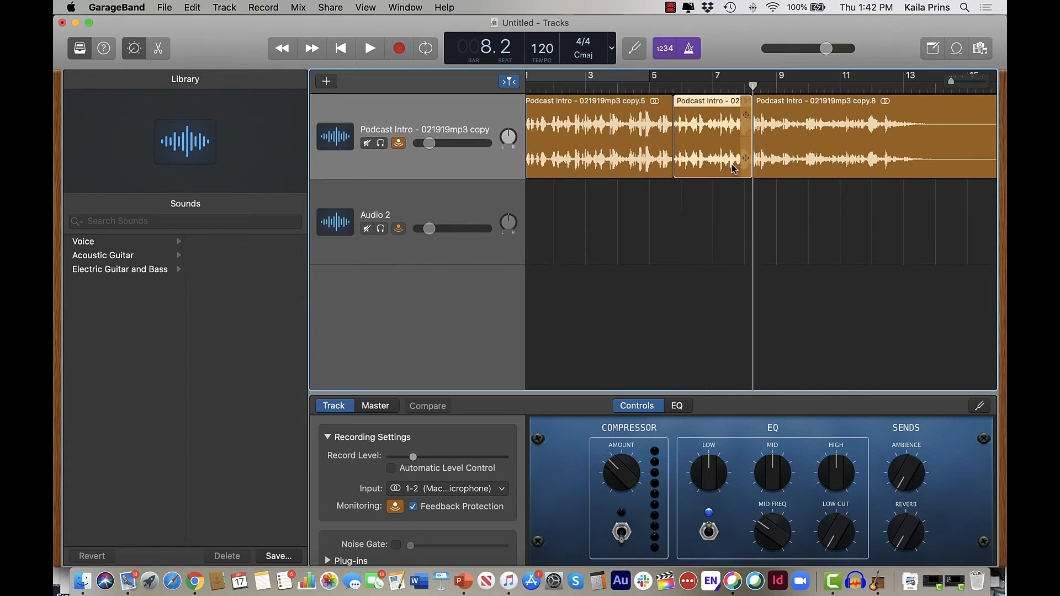
{"action": "key", "text": "Delete"}
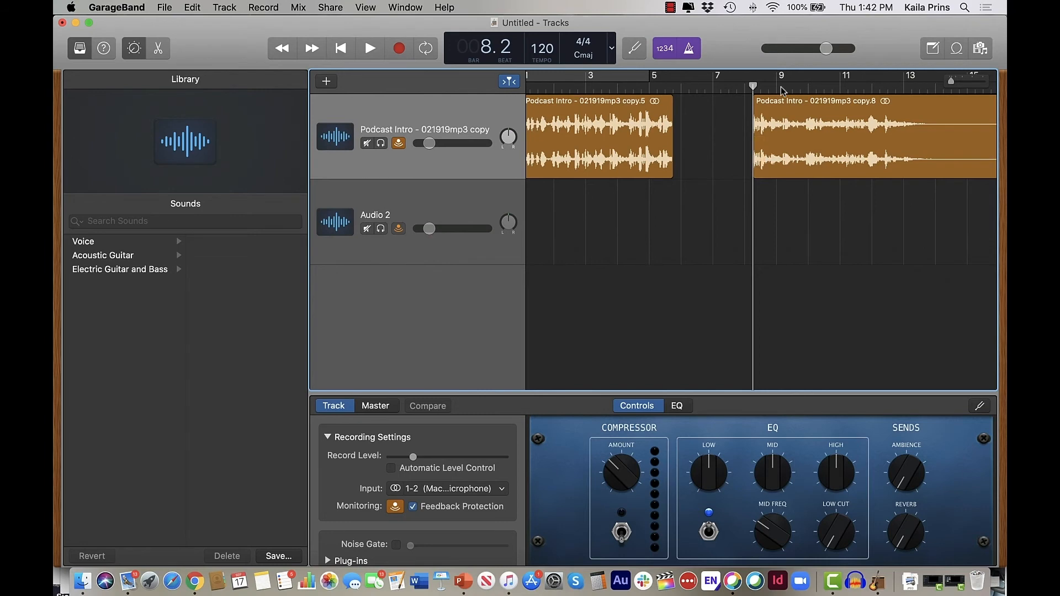
{"action": "left_click", "coordinate": [786, 160]}
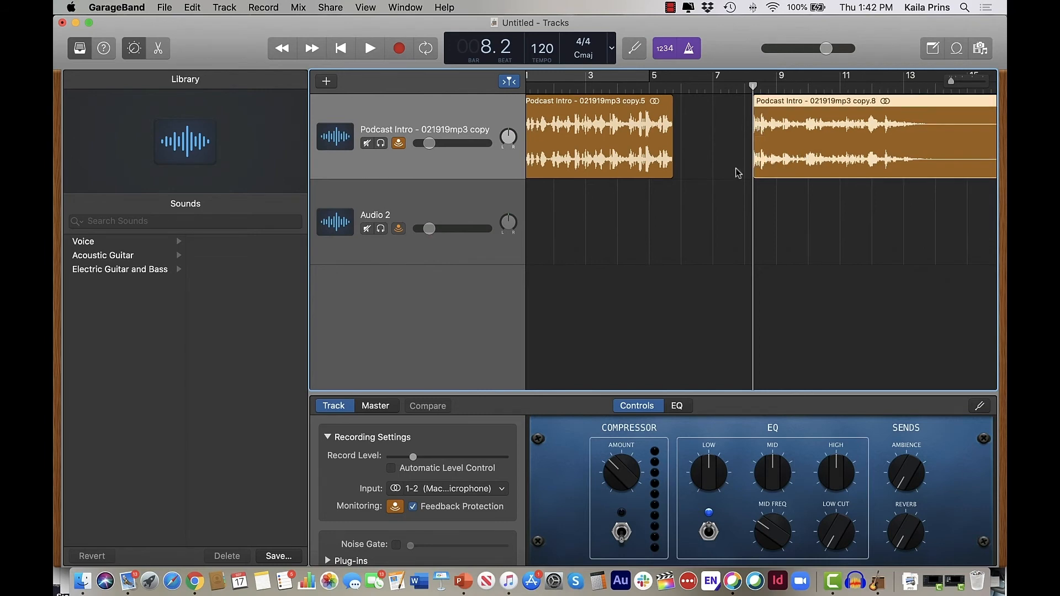
{"action": "left_click_drag", "start_coordinate": [754, 161], "coordinate": [674, 161]}
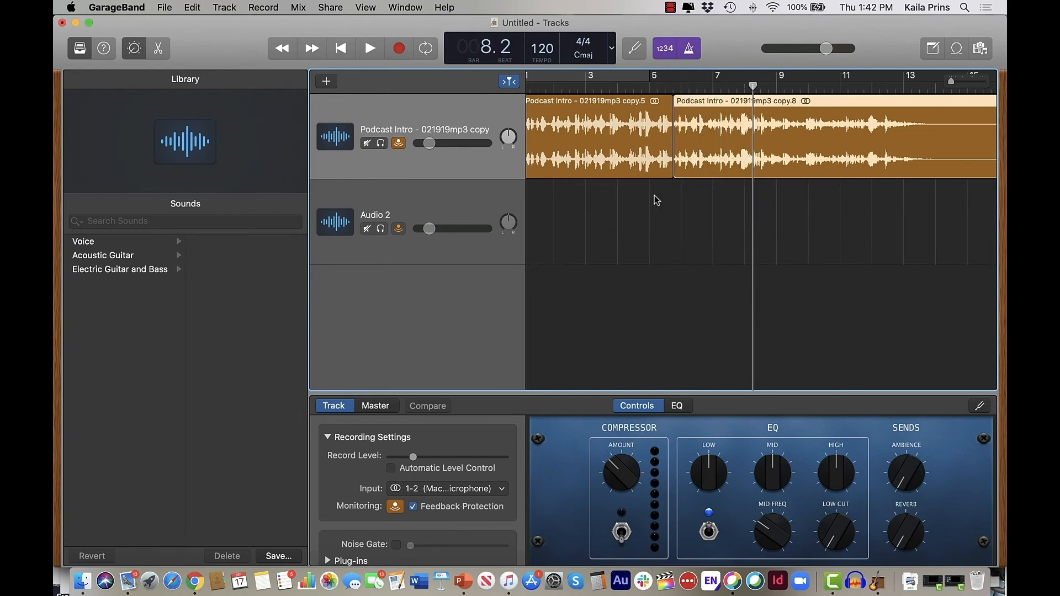
Try to export the song to disk as an MP3 with High Quality (192 kBit/s)
{"action": "left_click", "coordinate": [658, 211]}
{"action": "left_click", "coordinate": [330, 7]}
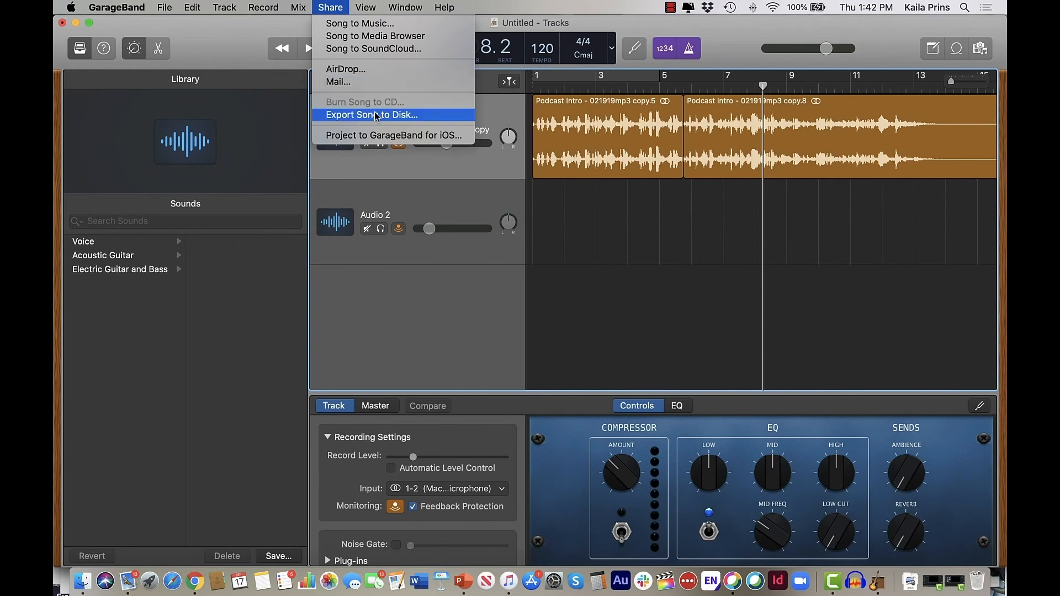
{"action": "left_click", "coordinate": [375, 115]}
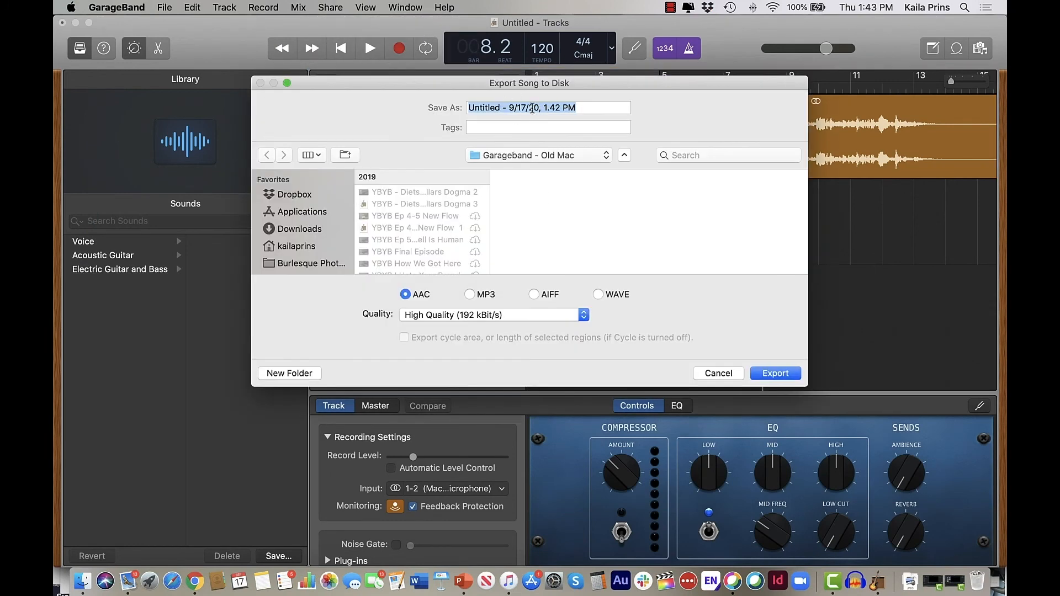
{"action": "left_click", "coordinate": [470, 295]}
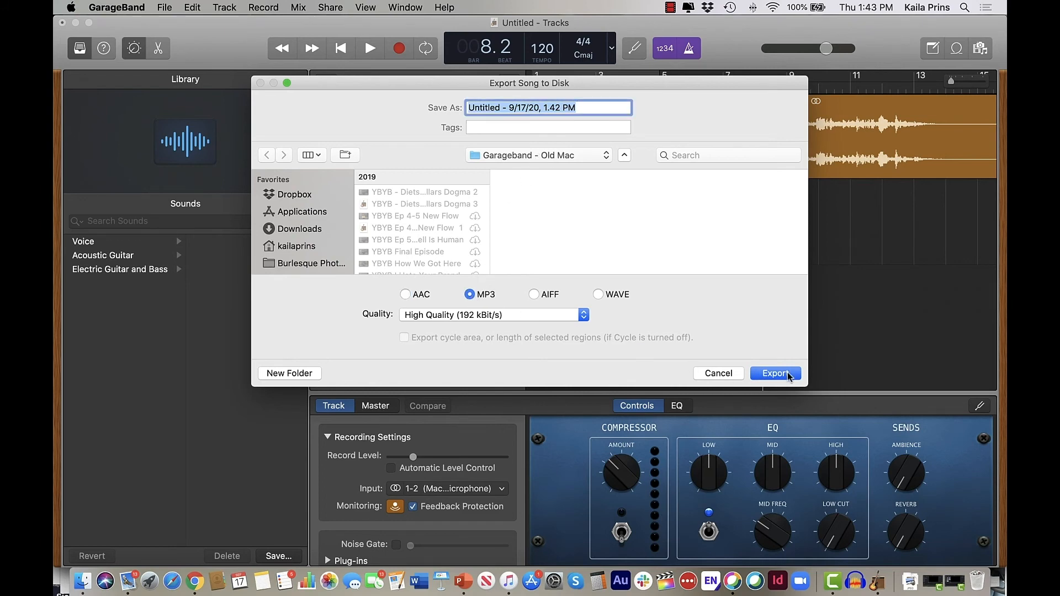
{"action": "left_click", "coordinate": [700, 374]}
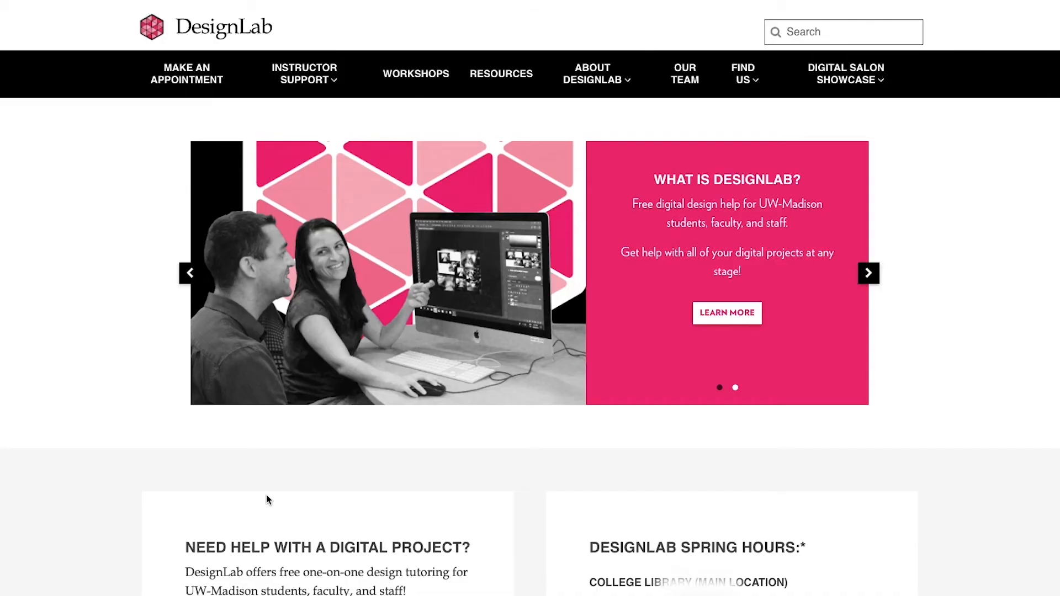
Switch to the DesignLab website and open appointment booking from the digital project help section of the home page
{"action": "scroll", "coordinate": [268, 503], "scroll_direction": "down", "scroll_amount": 3}
{"action": "scroll", "coordinate": [270, 476], "scroll_direction": "down", "scroll_amount": 5}
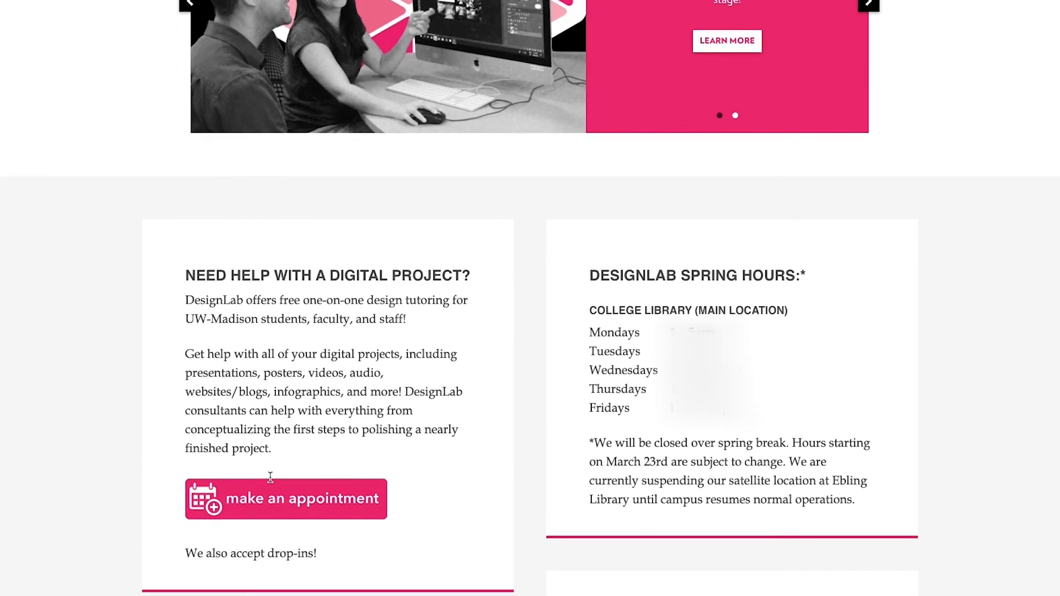
{"action": "left_click", "coordinate": [276, 487]}
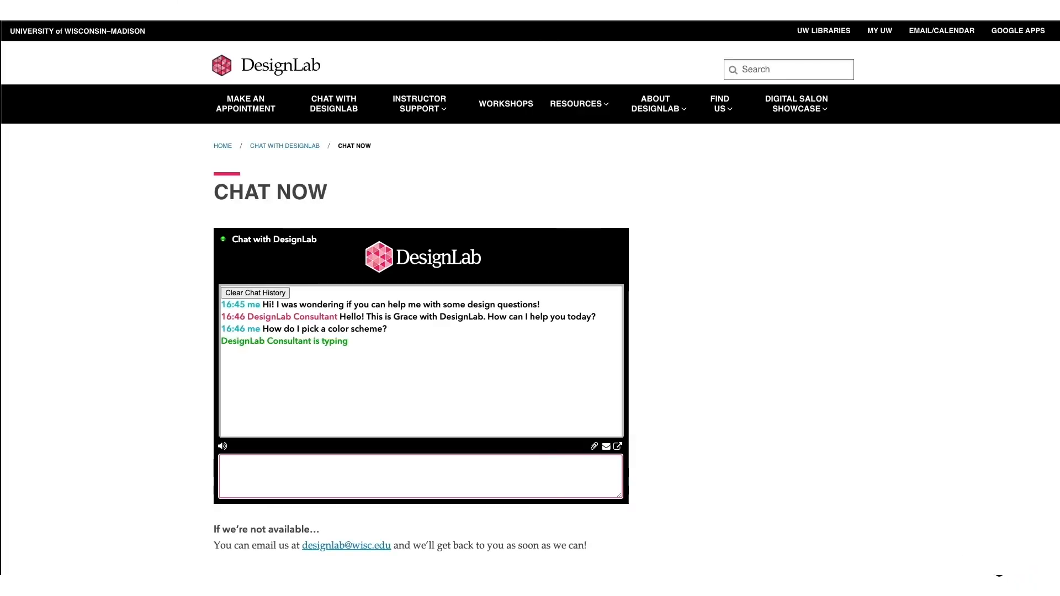
Send the DesignLab chat consultant the replies "A research poster", "for a conference. so researchers in my field" and "Thanks so much!"
{"action": "type", "text": "A research poster"}
{"action": "key", "text": "Return"}
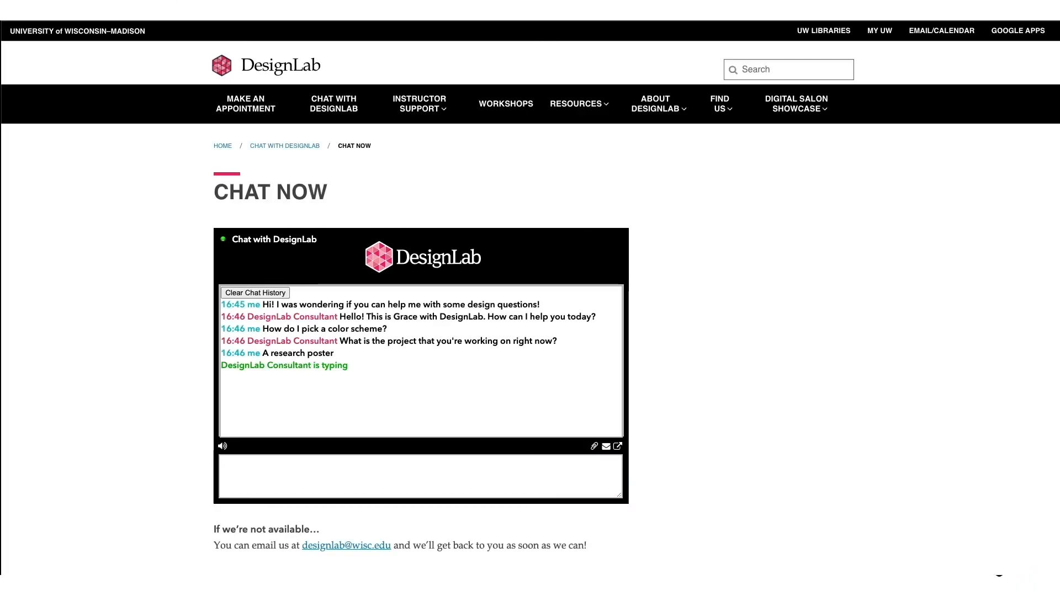
{"action": "type", "text": "for a conference. so researchers in my field"}
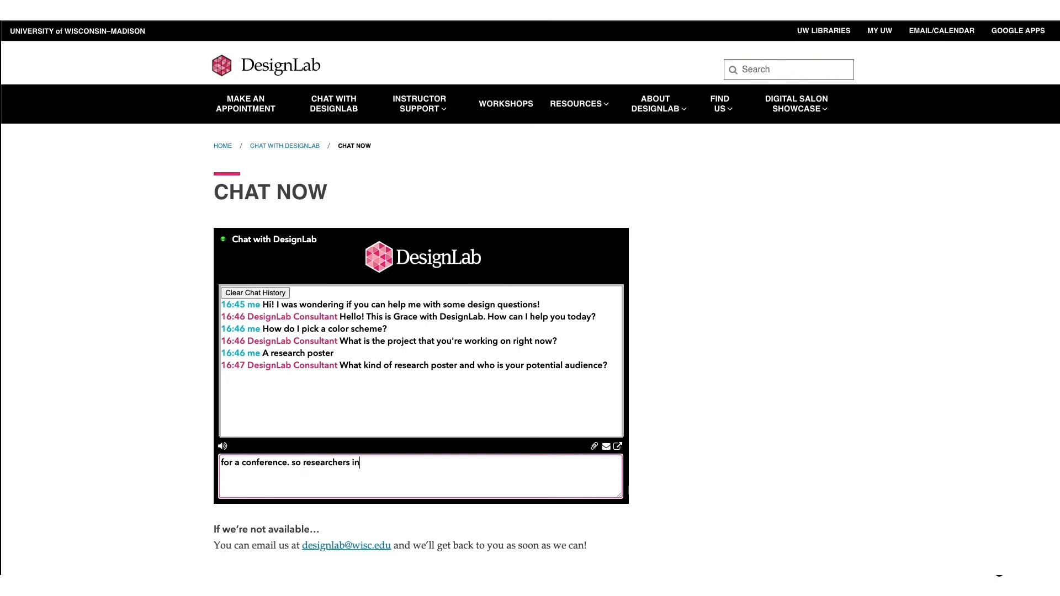
{"action": "key", "text": "Return"}
{"action": "type", "text": "Thanks so much!"}
{"action": "key", "text": "Return"}
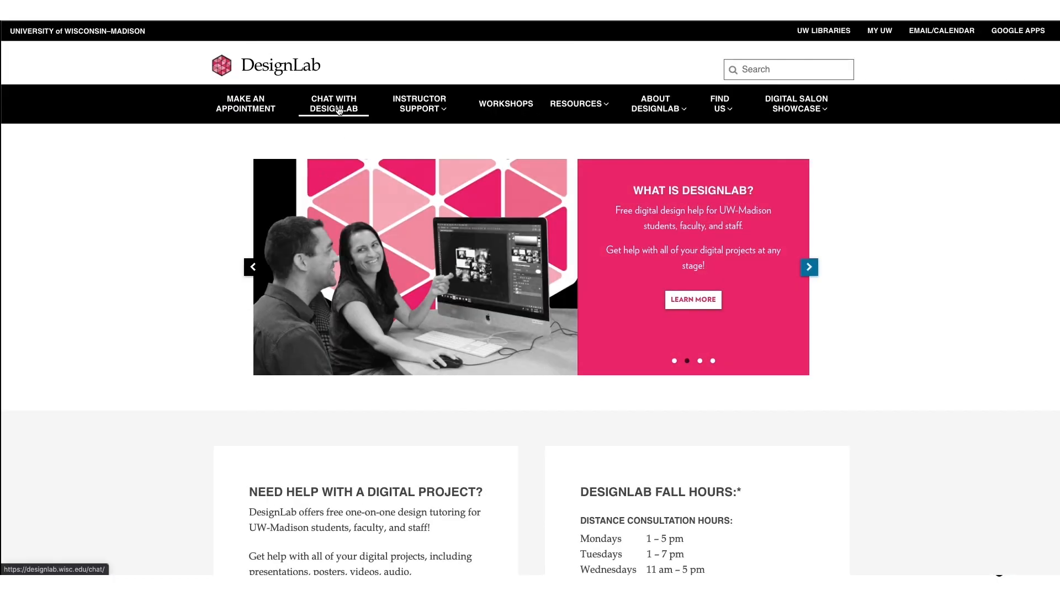
Open the Chat with DesignLab page from the website's home page
{"action": "left_click", "coordinate": [338, 108]}
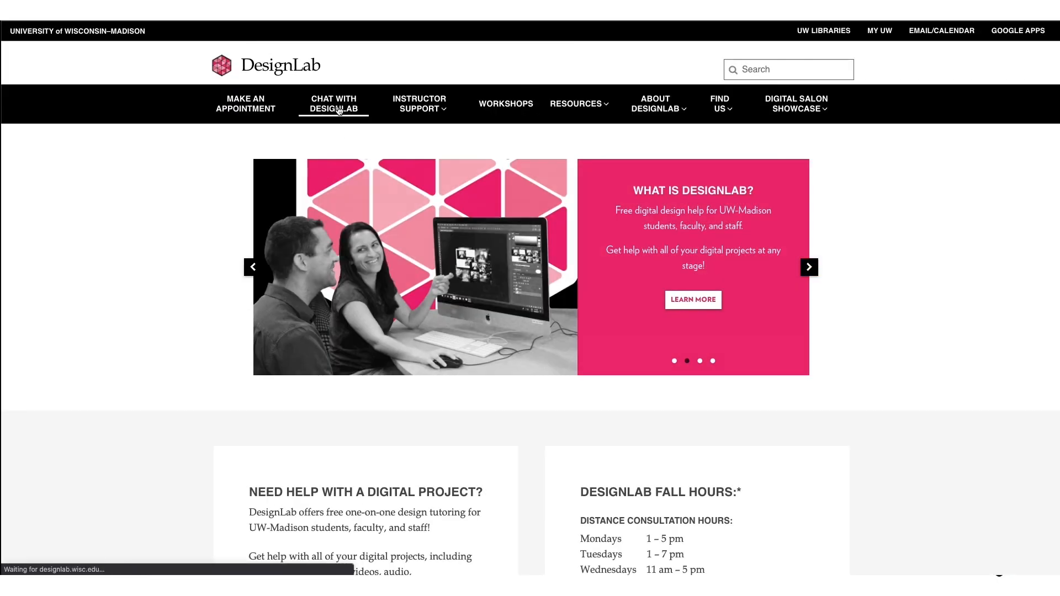